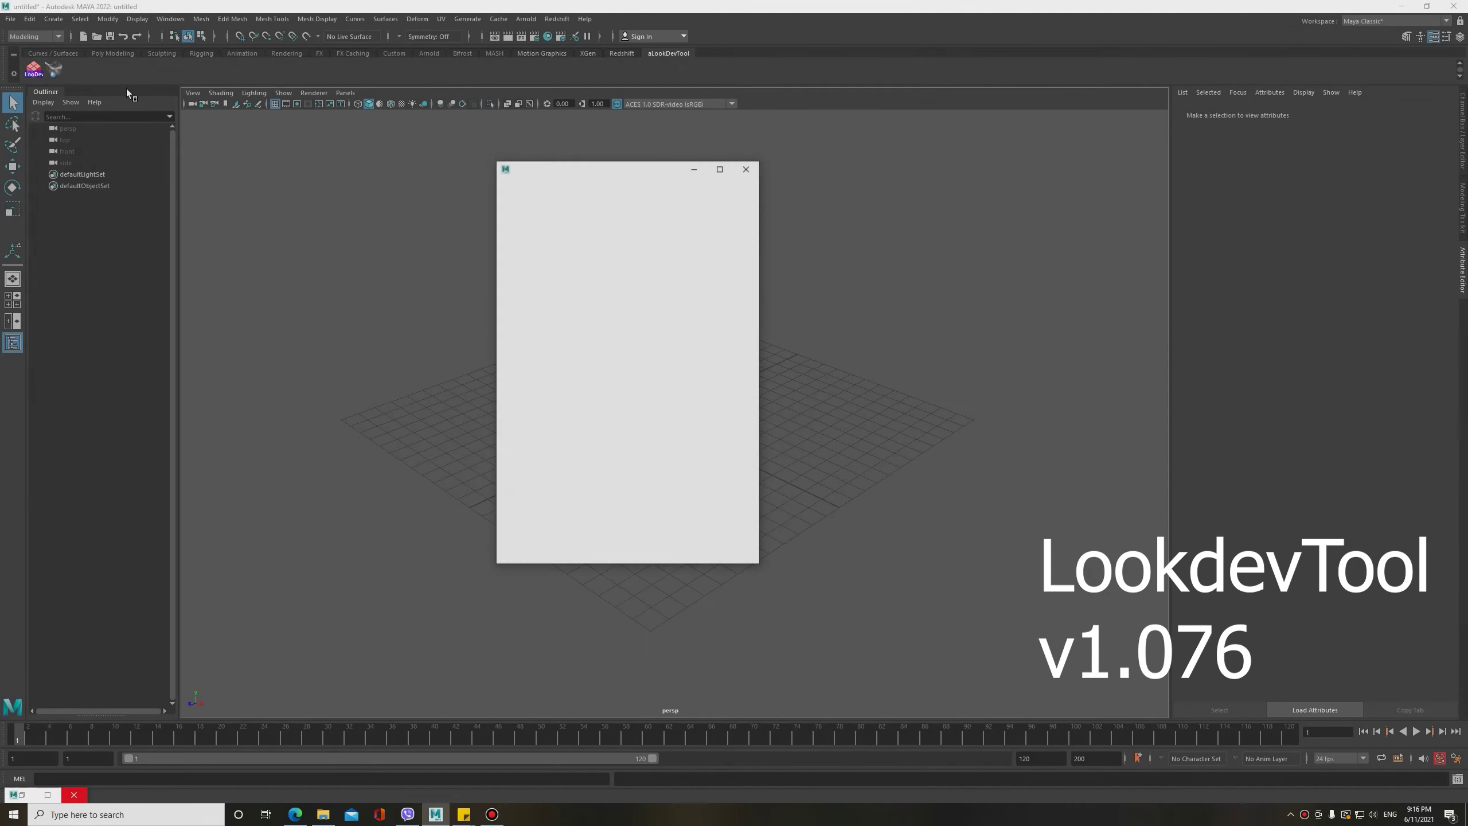
Step: Close the About Lookdev box and show the LookDev window's WetMap tab, moved aside
left_click_drag(829, 156, 890, 158)
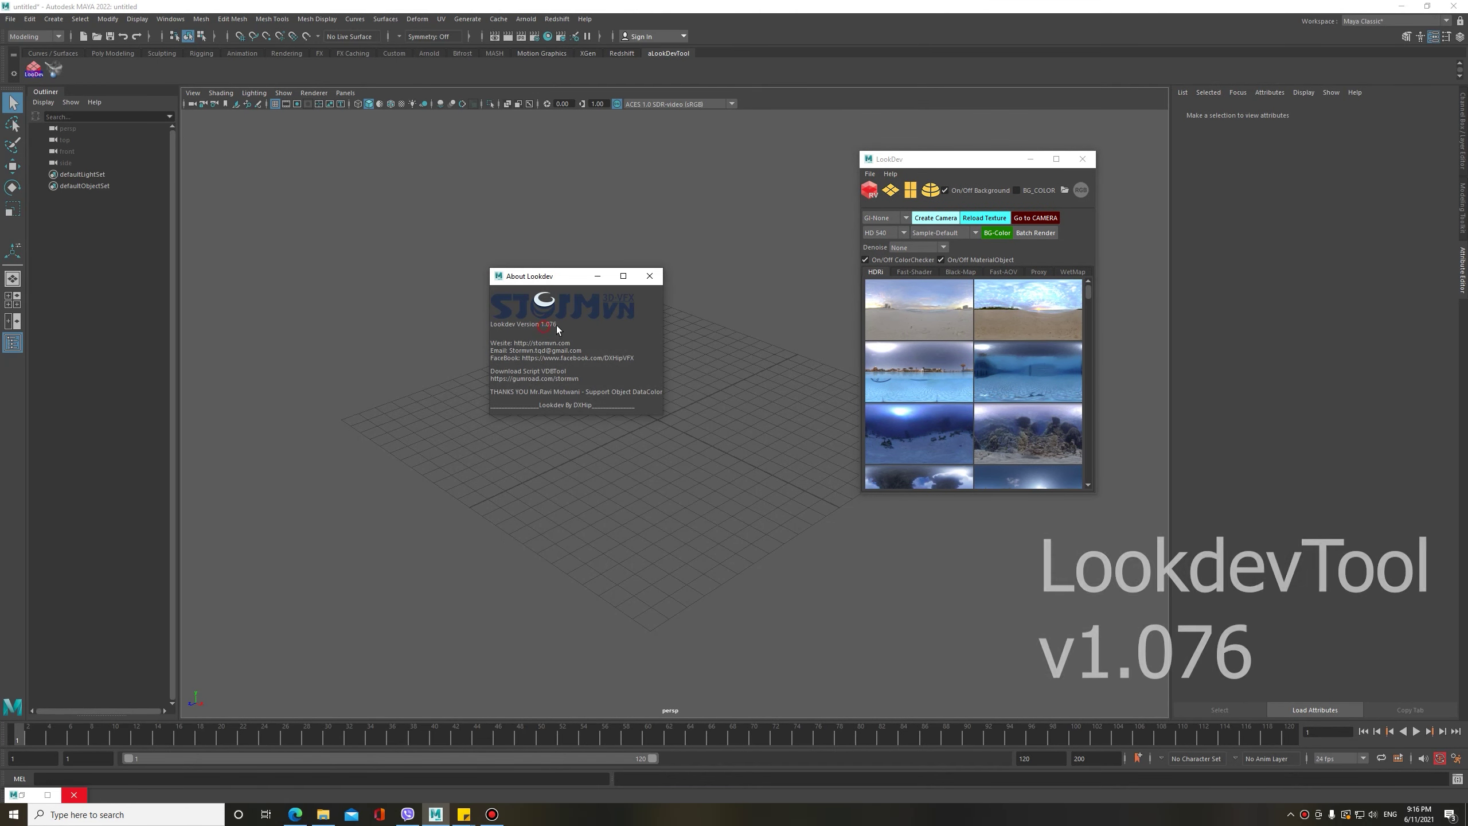
left_click(650, 276)
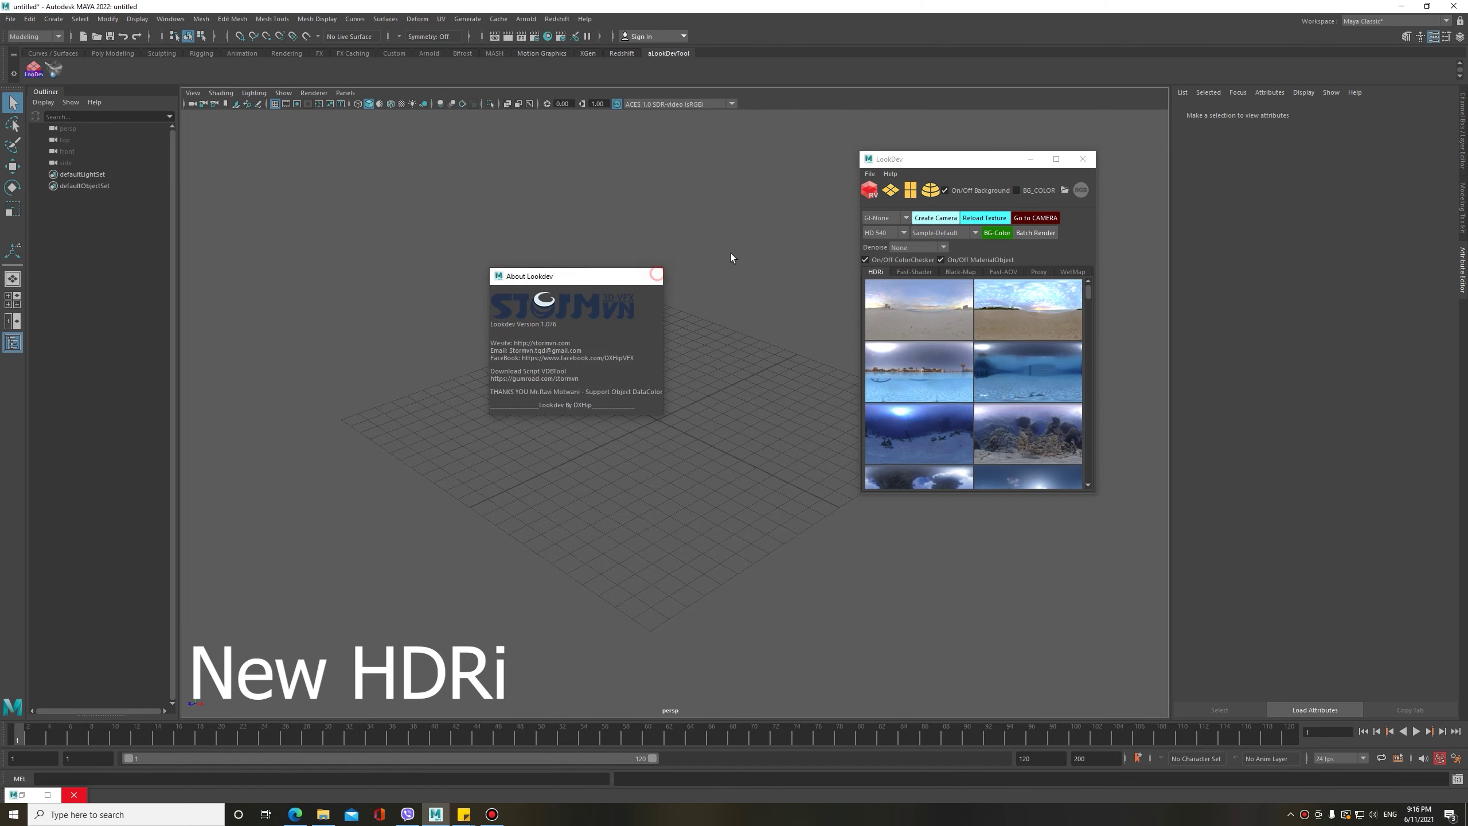
left_click(930, 190)
left_click_drag(951, 165, 1029, 176)
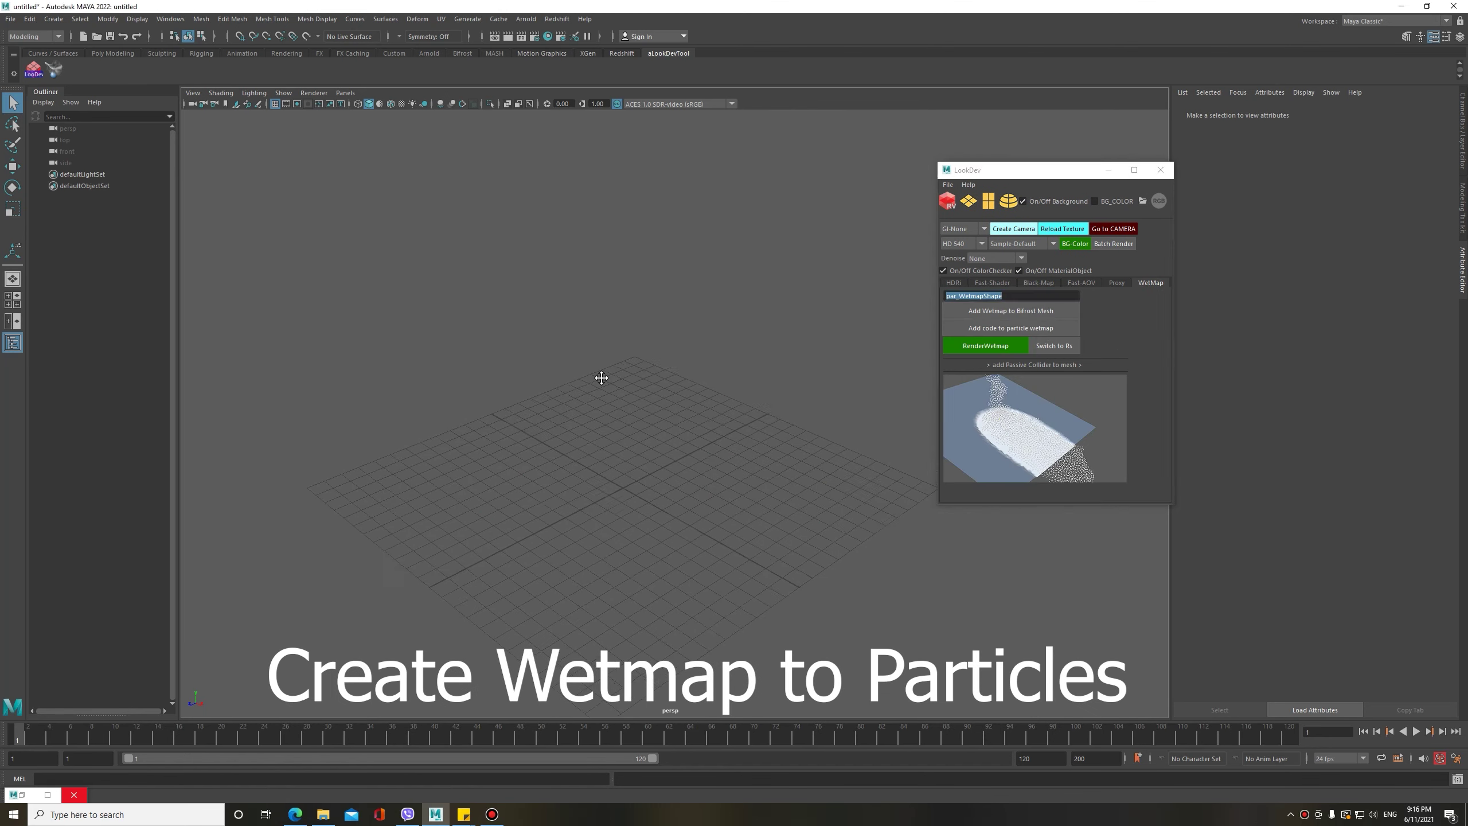
Step: Create a polygon plane and an nParticle emitter raised above it
left_click(115, 69)
left_click_drag(622, 490, 654, 486)
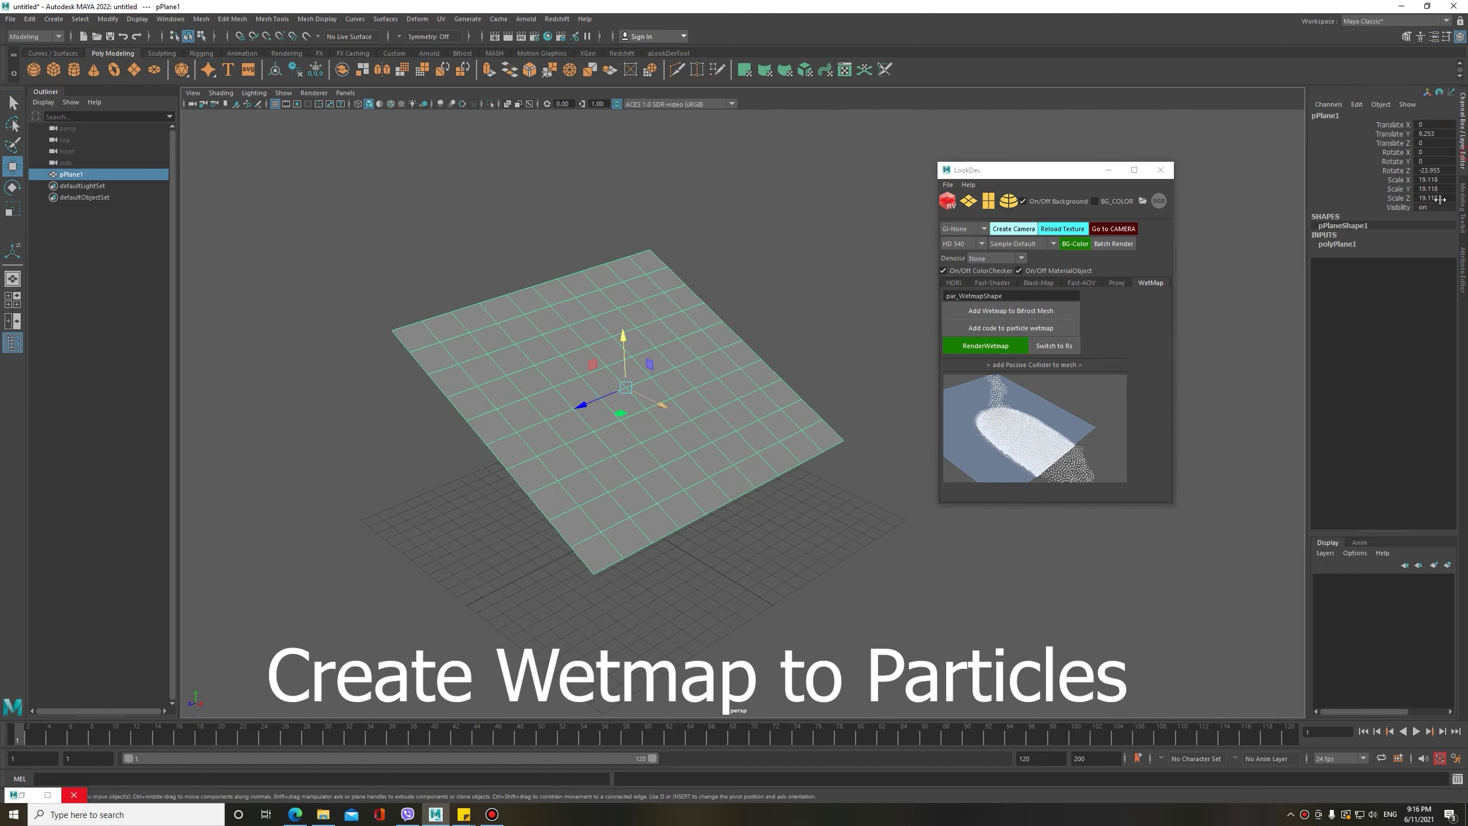
key("Return")
scroll(695, 367, "up", 3)
left_click(35, 37)
left_click(207, 19)
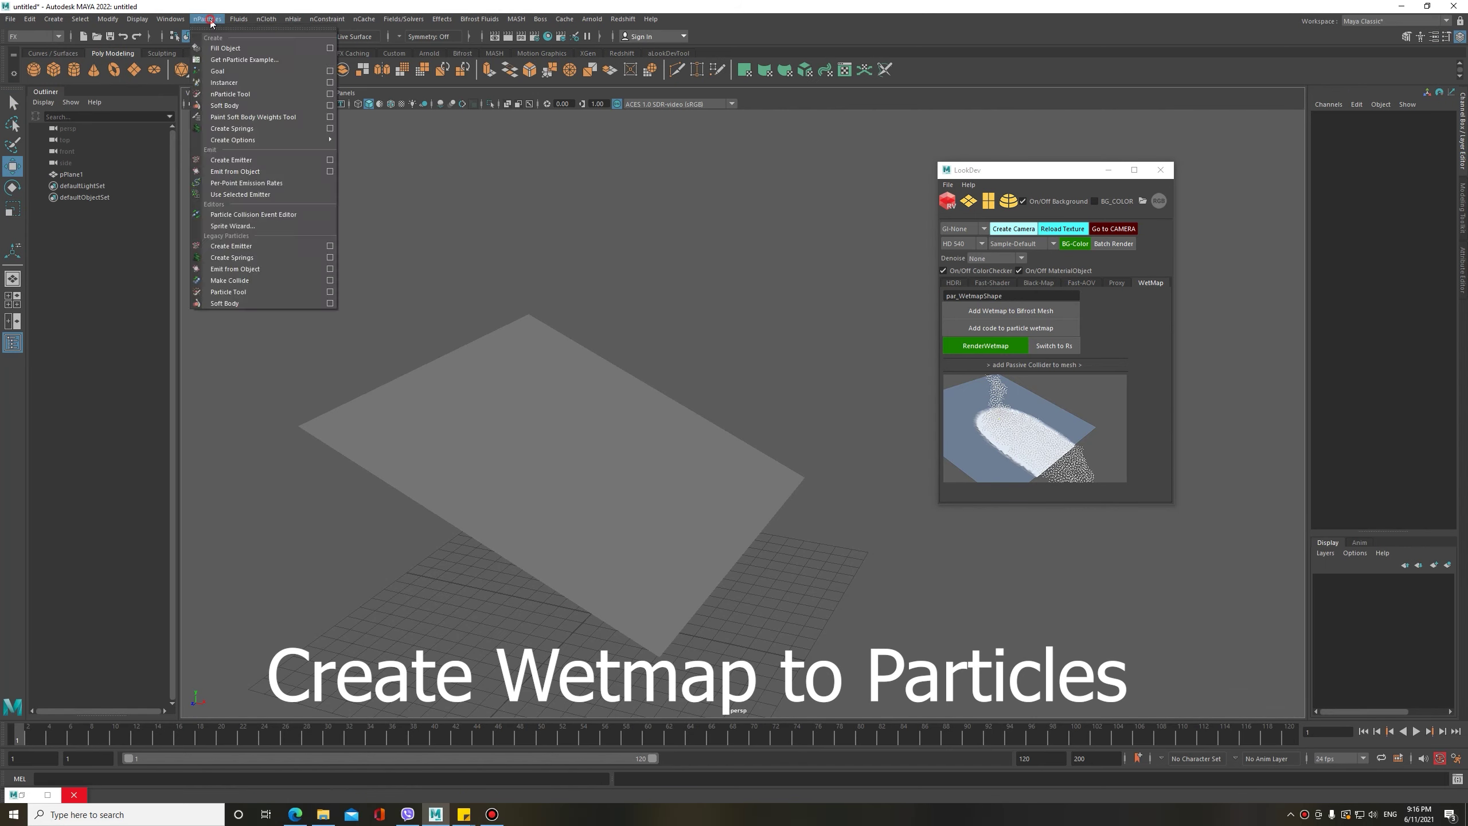
left_click(231, 47)
left_click_drag(589, 570, 570, 132)
Step: Add wetmap code to the particles and create the Tex_wetmap texture container
left_click(1417, 733)
key("ctrl+a")
left_click(1241, 113)
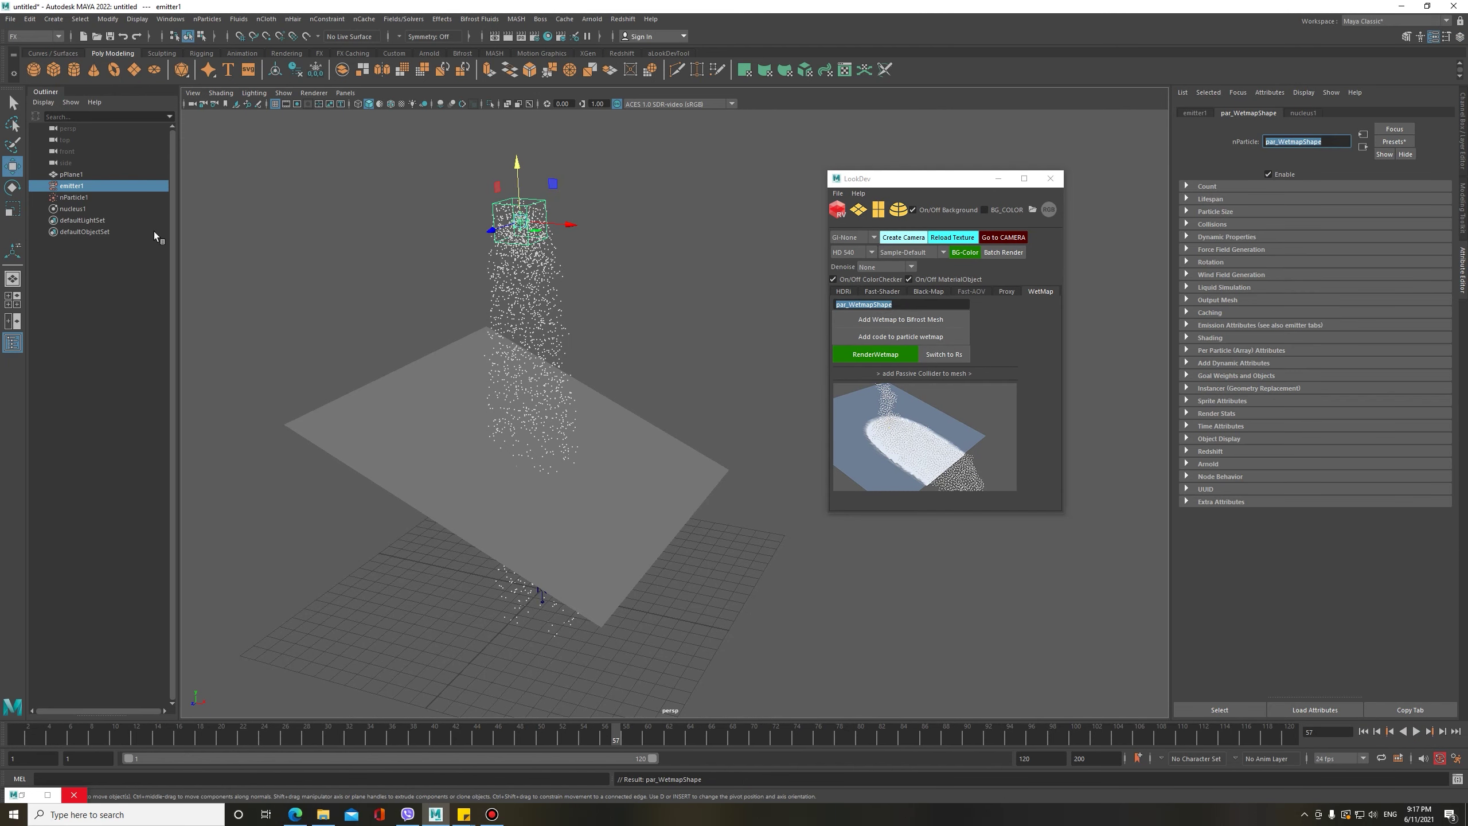
left_click(906, 337)
left_click(83, 231)
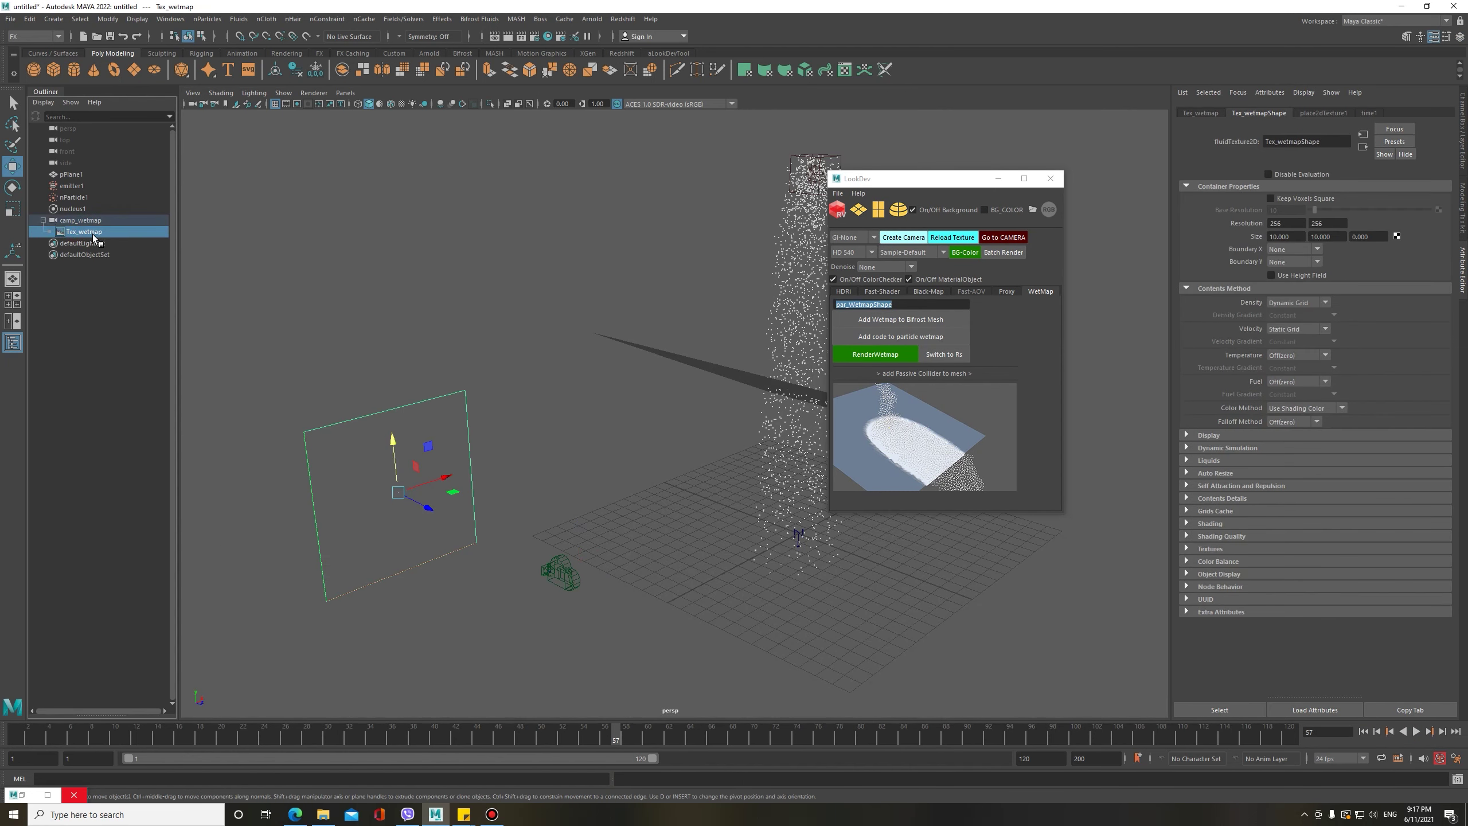
Step: Make the plane a passive collider and advance the simulation to frame 68
mouse_move(347, 324)
left_mouse_down("alt")
mouse_move(497, 436)
mouse_move(763, 428)
left_mouse_up("alt")
left_click(763, 428)
left_click(266, 18)
left_click(300, 46)
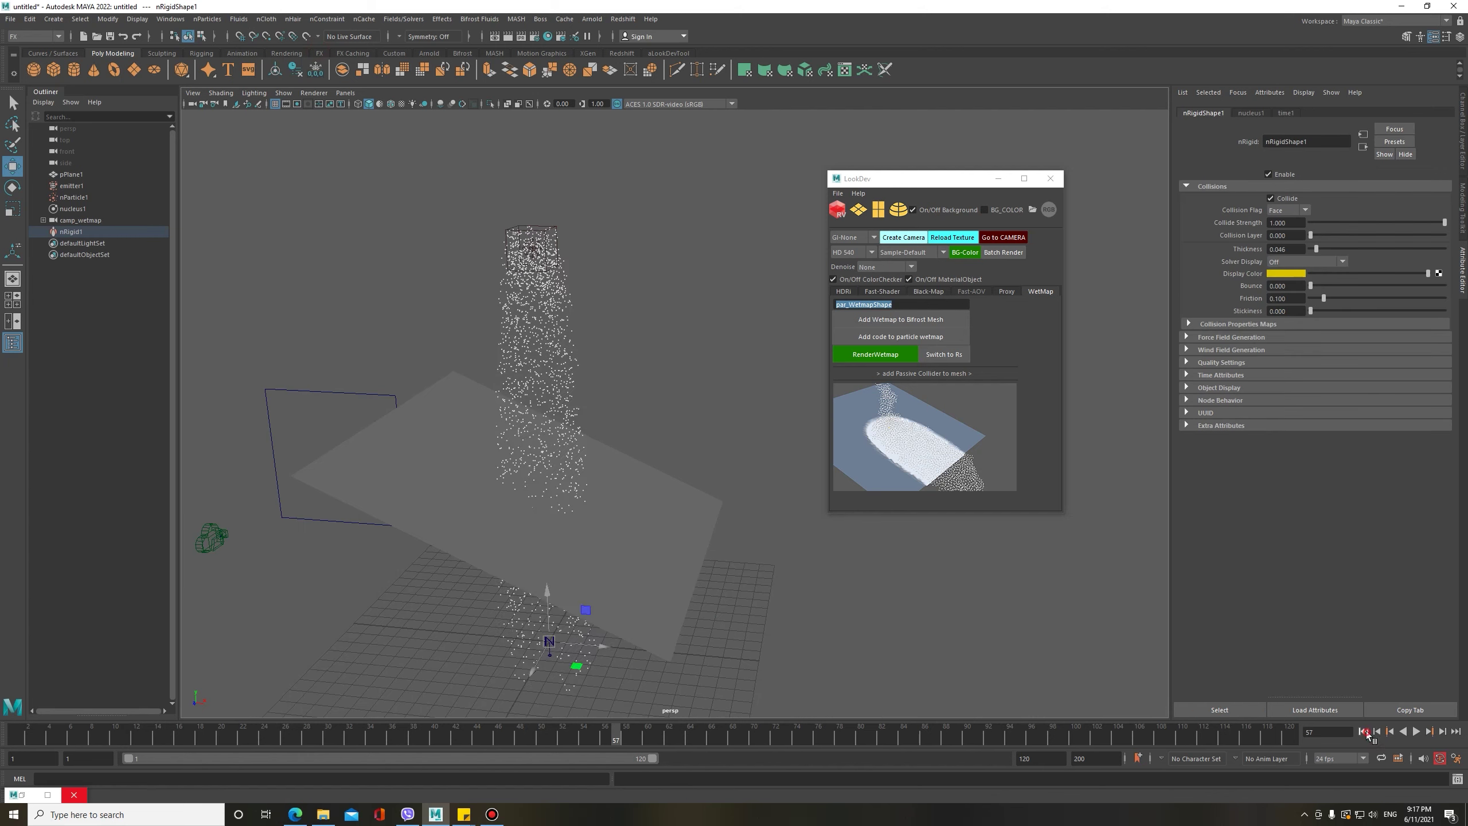
left_click_drag(612, 514, 557, 301, "alt")
Step: Set the emitter rate to 5000 and replay the simulation
left_click(633, 214)
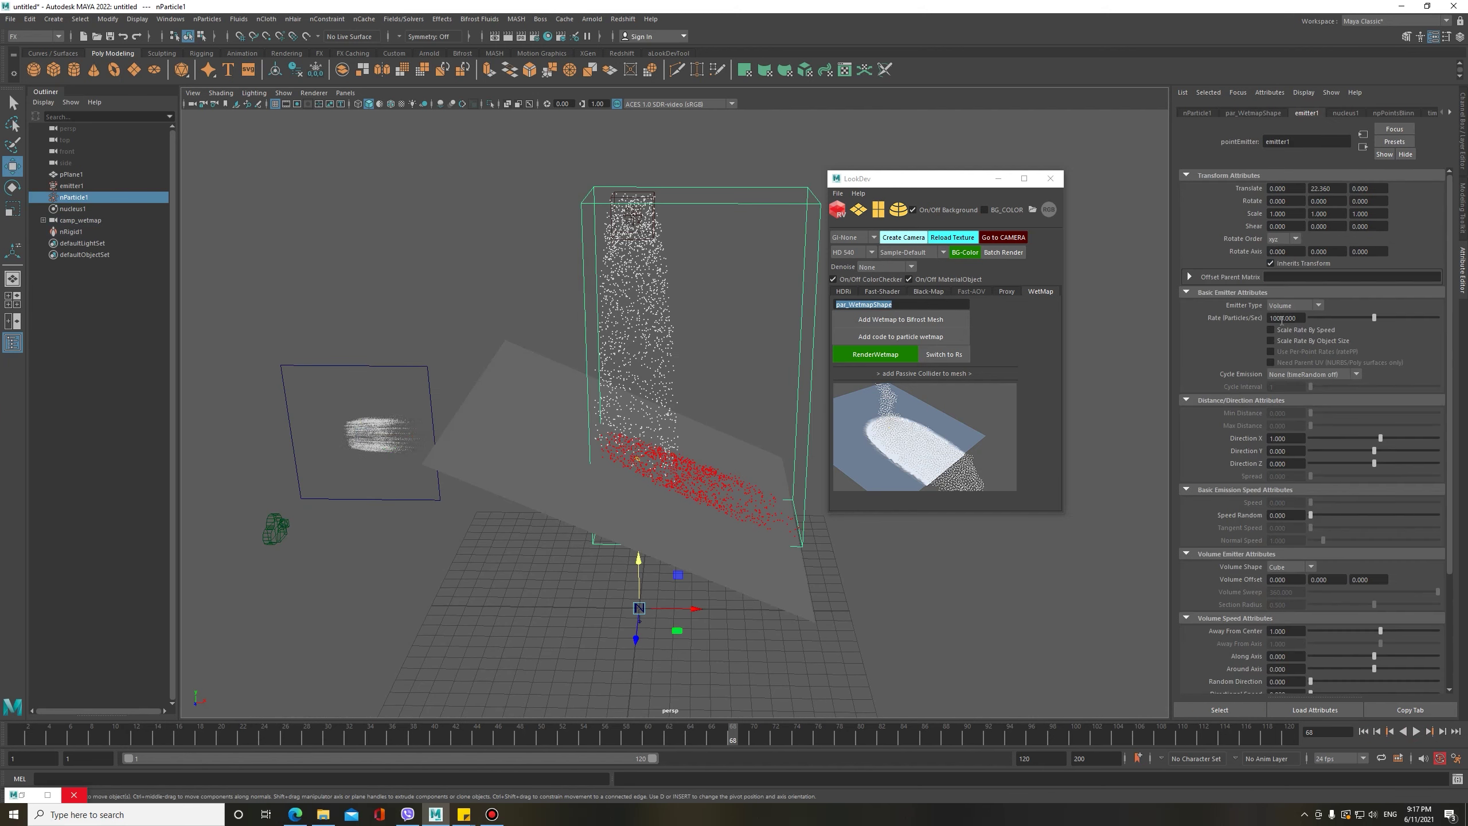
double_click(1281, 318)
type("5000")
key("Return")
key("alt+shift+v")
left_click(1416, 732)
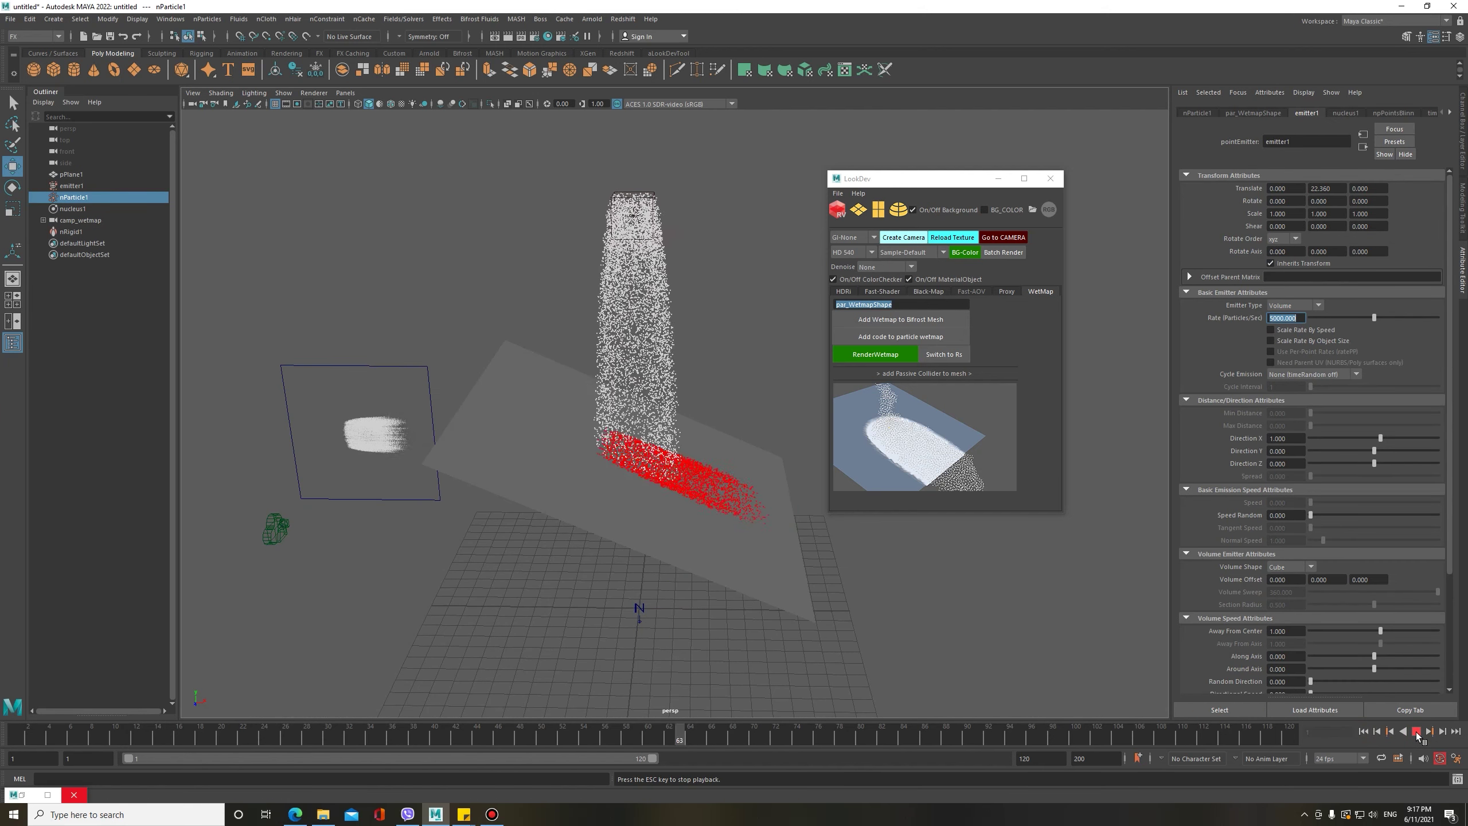
Step: Set the wetmap particles' liquid viscosity to 50 and replay the splash
left_click(1253, 113)
left_click(1224, 287)
double_click(1283, 336)
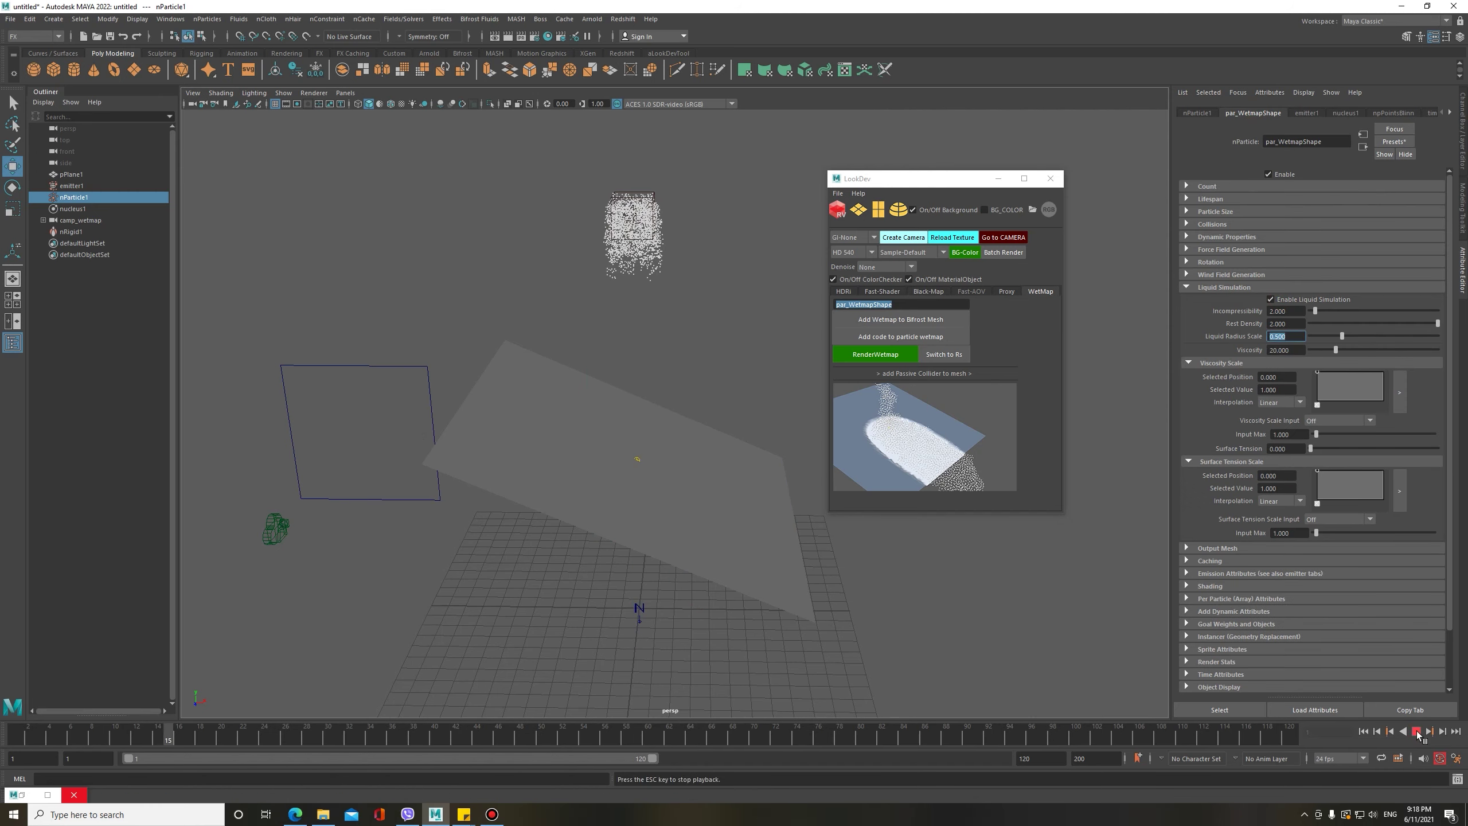
key("Tab")
type("50")
key("Return")
left_click(1417, 733)
key("alt+shift+v")
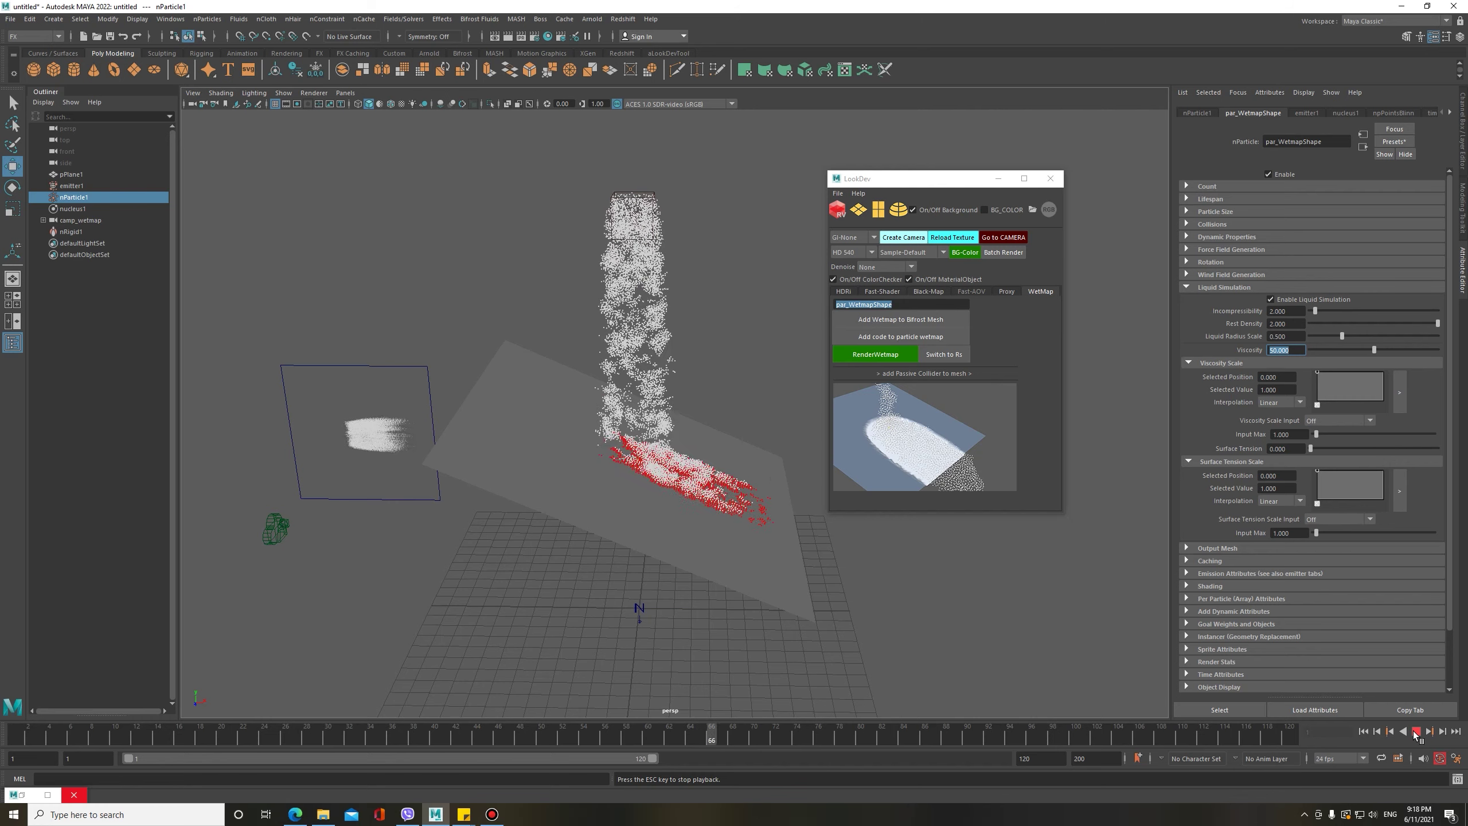
left_click(1415, 733)
Step: Assign a new Lambert material to the plane
left_click(375, 433)
left_click_drag(520, 405, 636, 347, "alt")
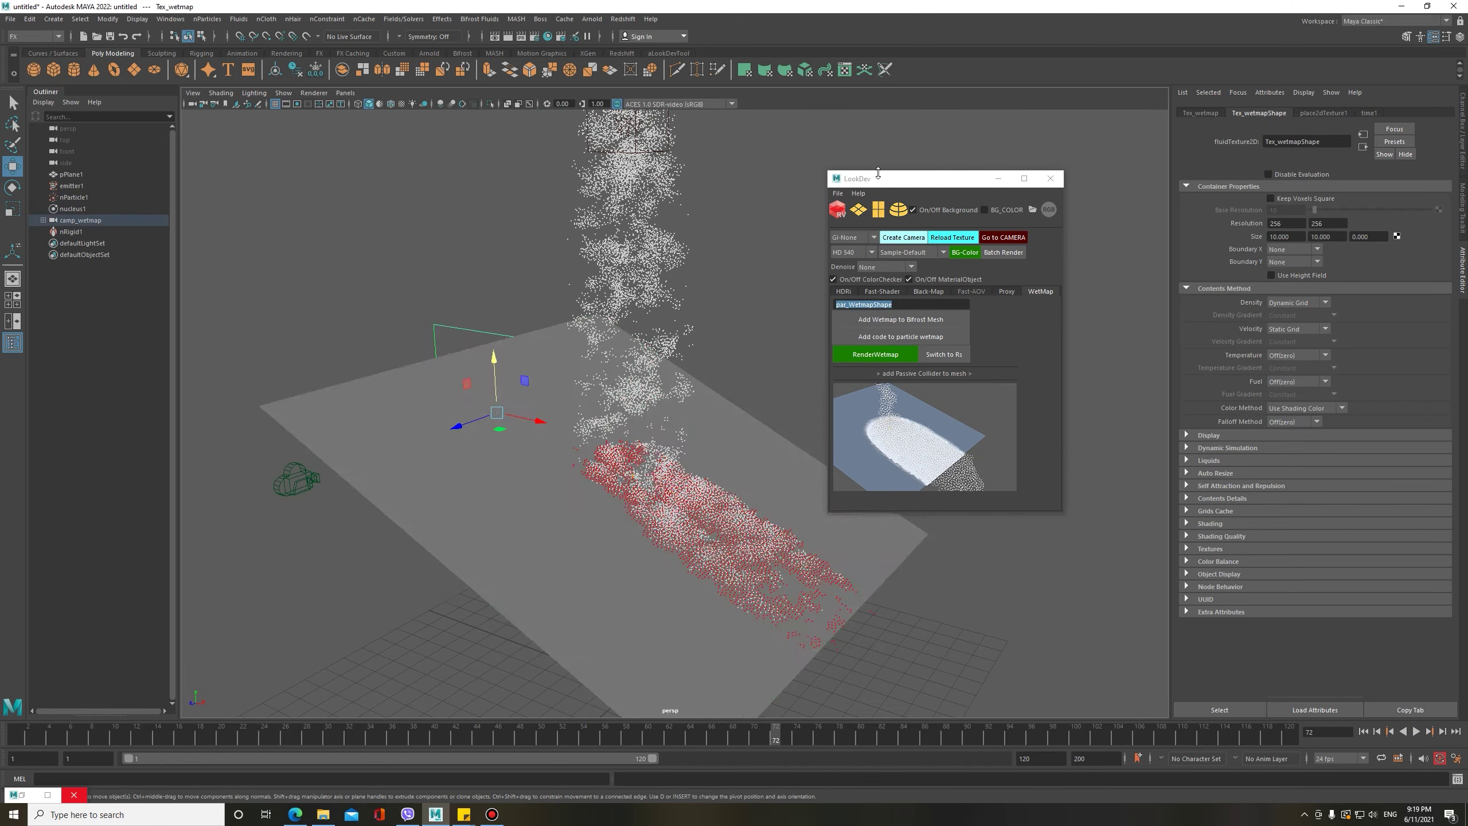
left_click_drag(878, 178, 1044, 190)
left_click(463, 434)
left_click(286, 54)
left_click(547, 36)
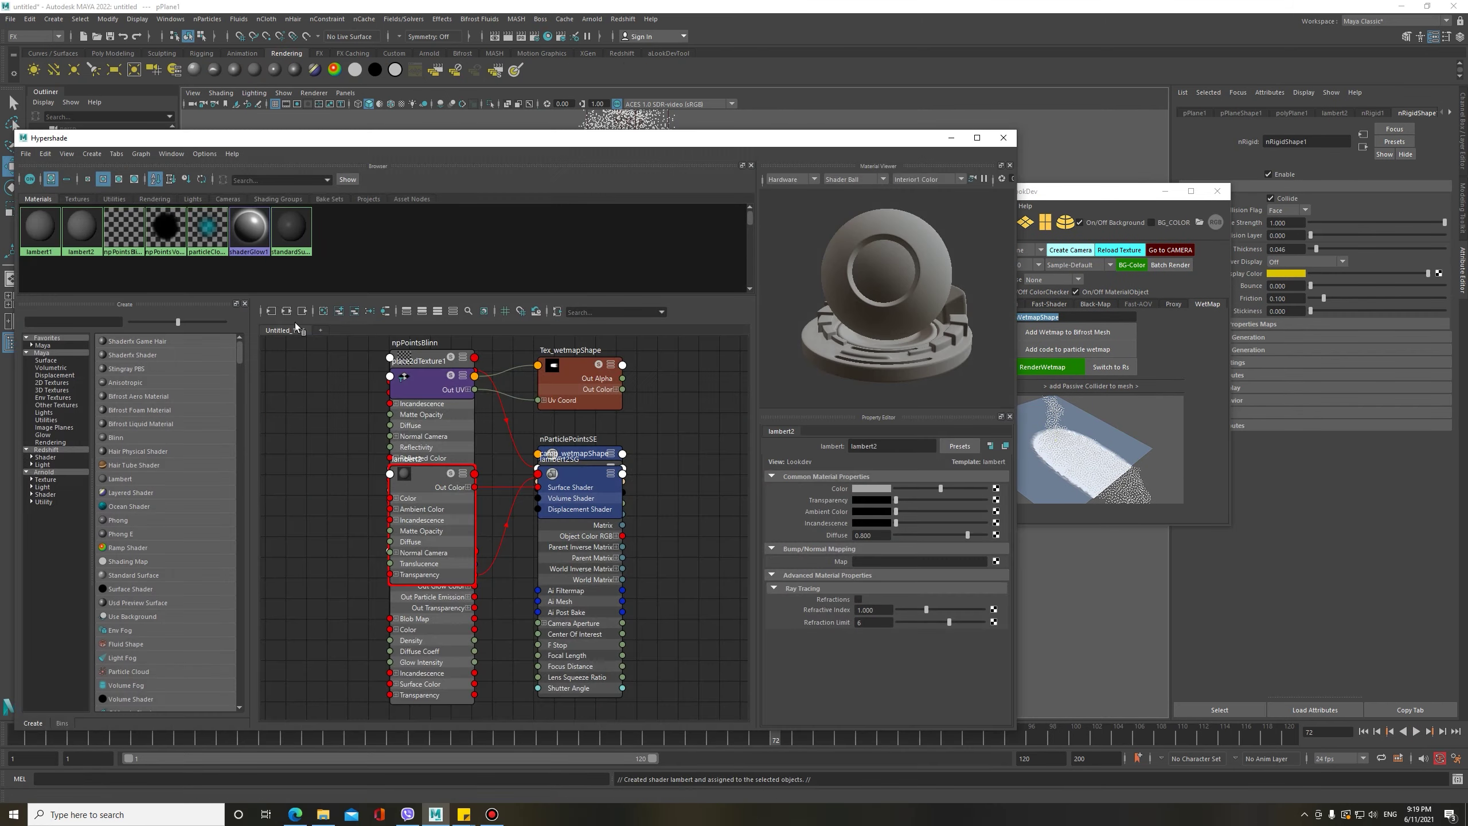
Step: Connect Tex_wetmap's output into lambert2's Color in the Hypershade
left_click(286, 312)
left_click_drag(315, 142, 607, 145)
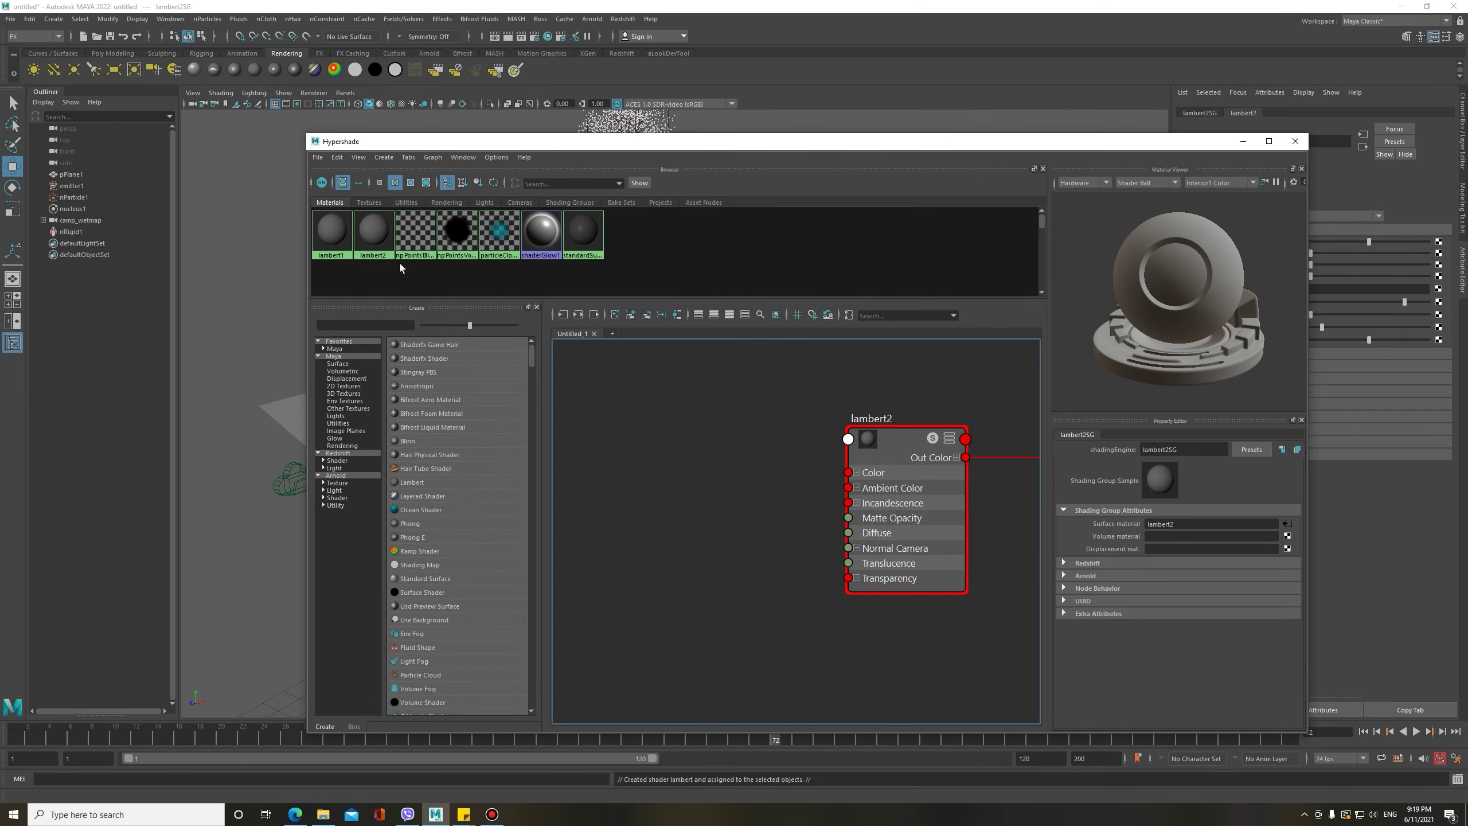
left_click(43, 220)
middle_click_drag(84, 231, 636, 486)
left_click_drag(678, 532, 769, 475)
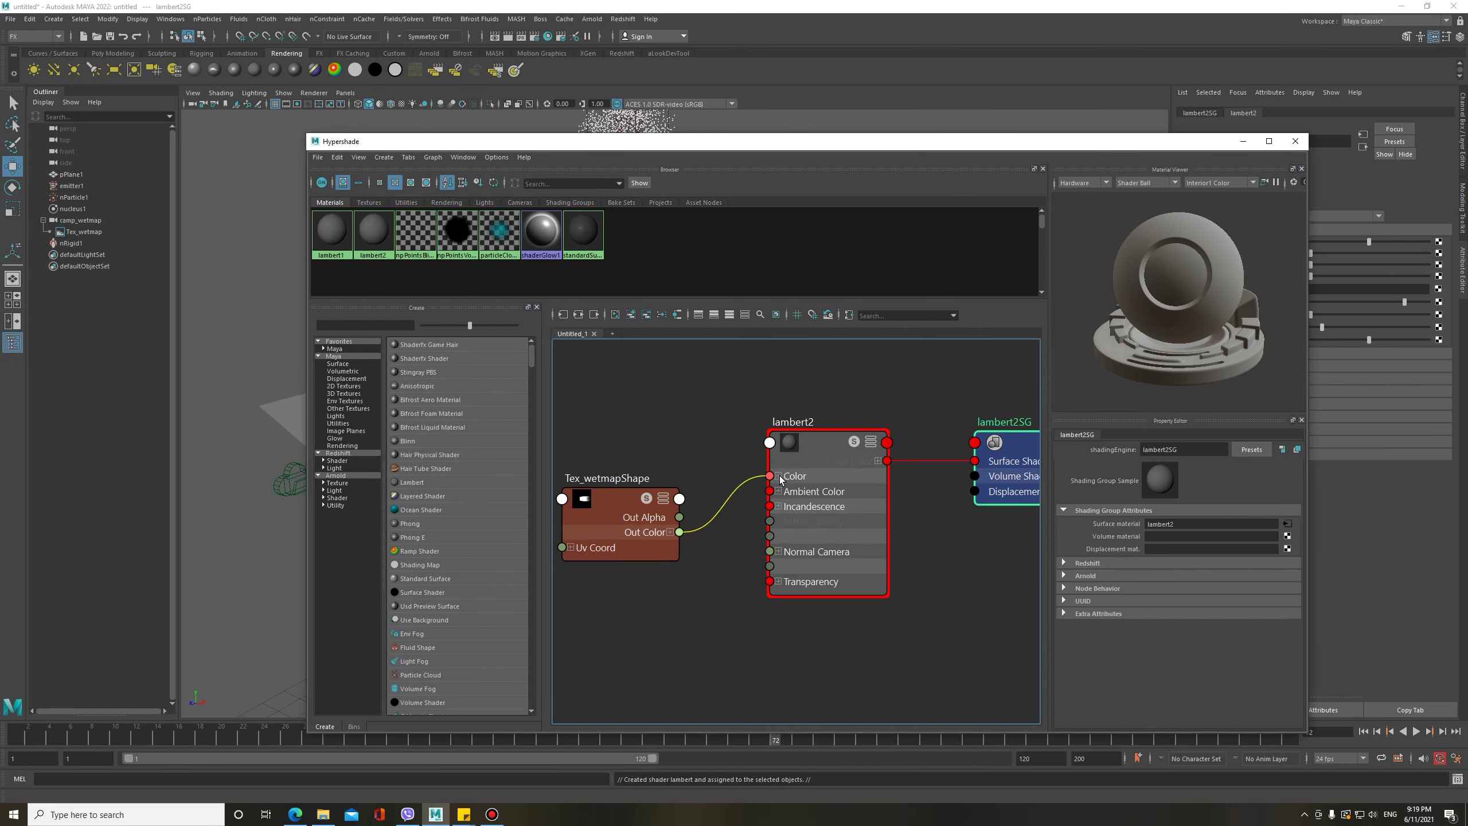
left_click(1238, 147)
Step: Turn on textured display and add a Texture Deformer to the plane
key("6")
left_click(838, 347)
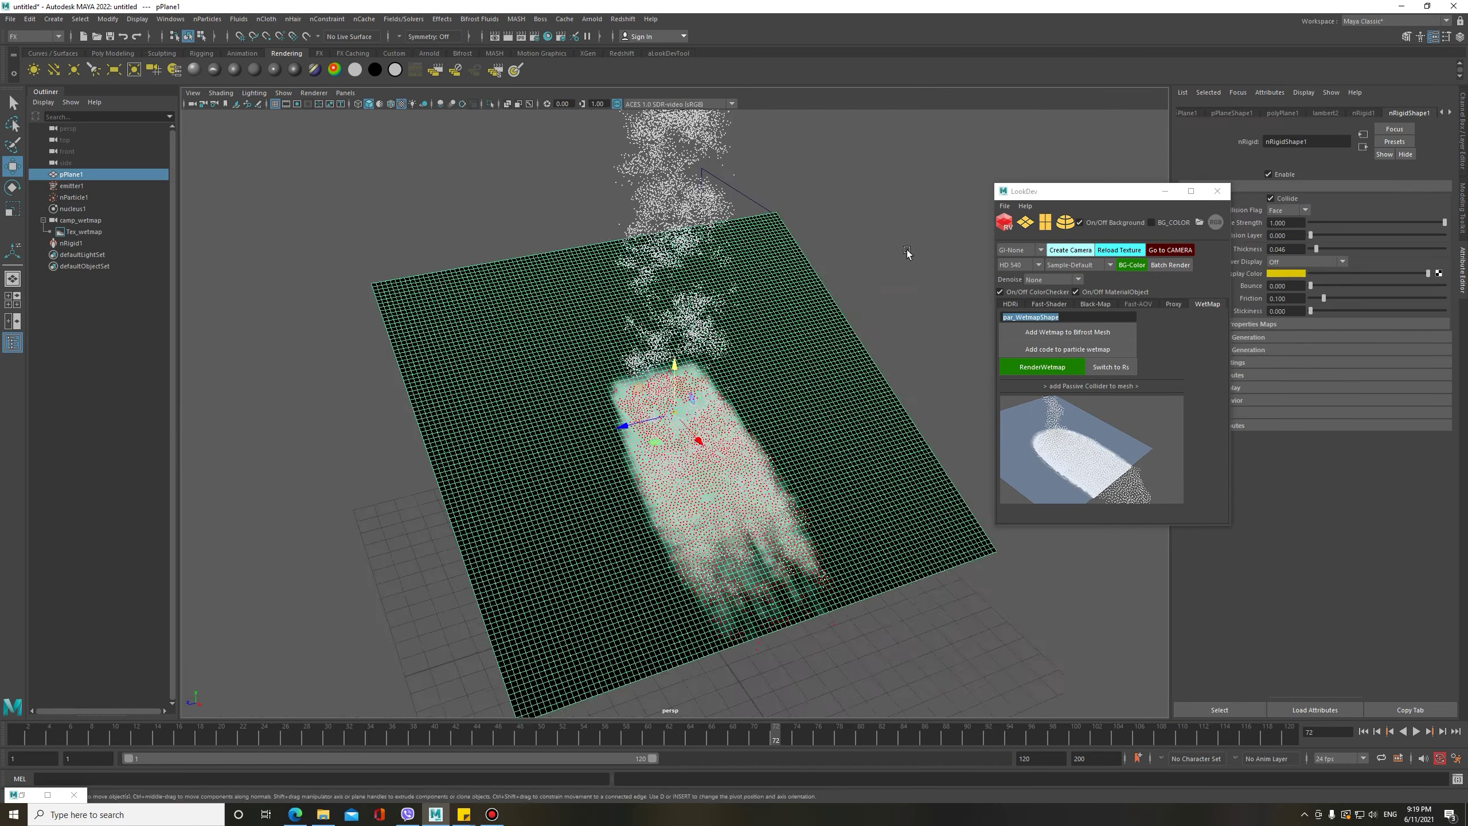
left_click(906, 253)
left_click_drag(1069, 191, 938, 182)
left_click_drag(693, 405, 548, 376, "alt")
key("F2")
left_click(417, 18)
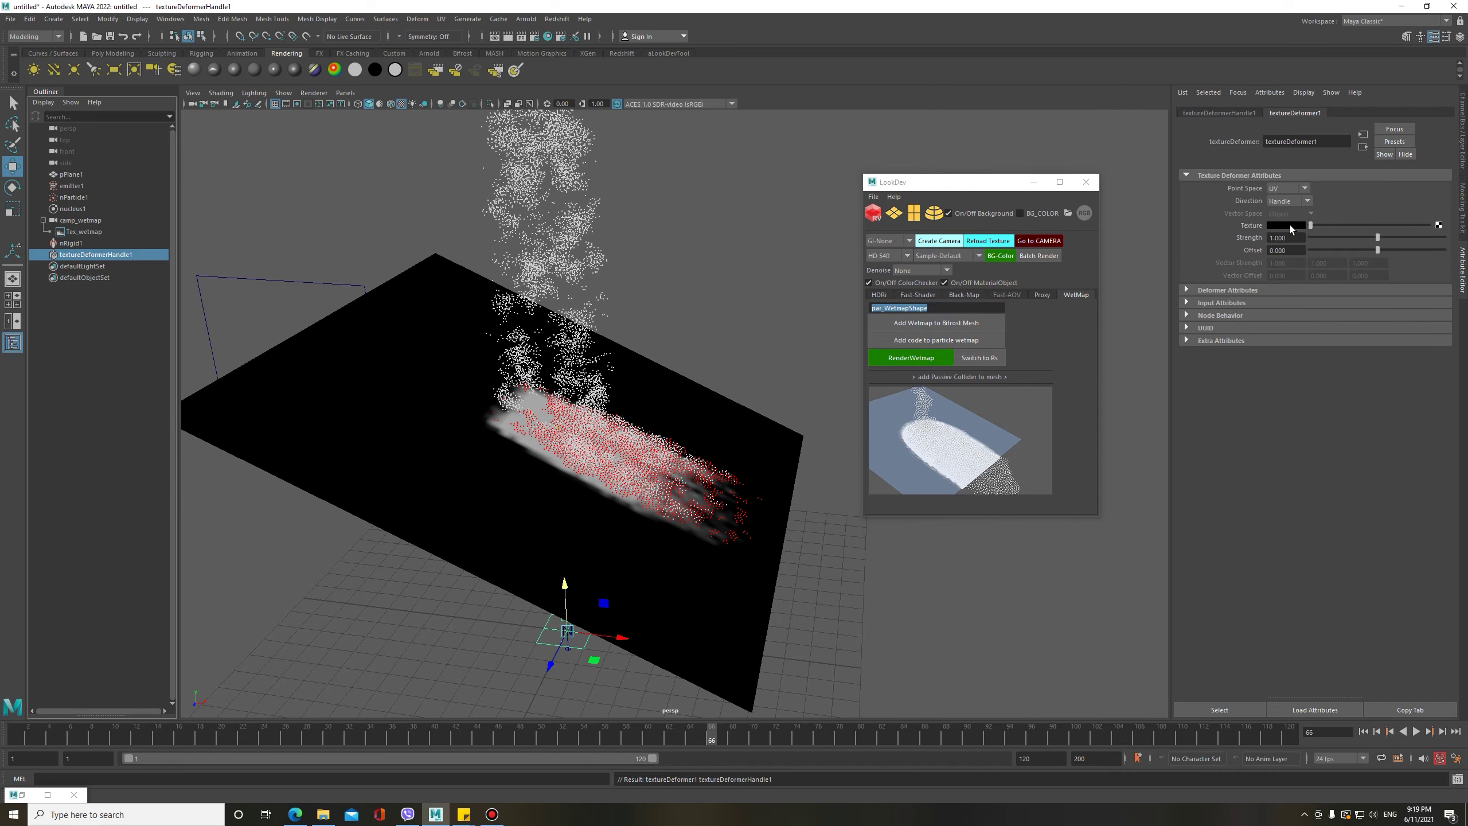
Step: Connect Tex_wetmapShape to the texture deformer's Texture in the Hypershade
left_click(547, 36)
left_click_drag(578, 139, 289, 131)
left_click(306, 460)
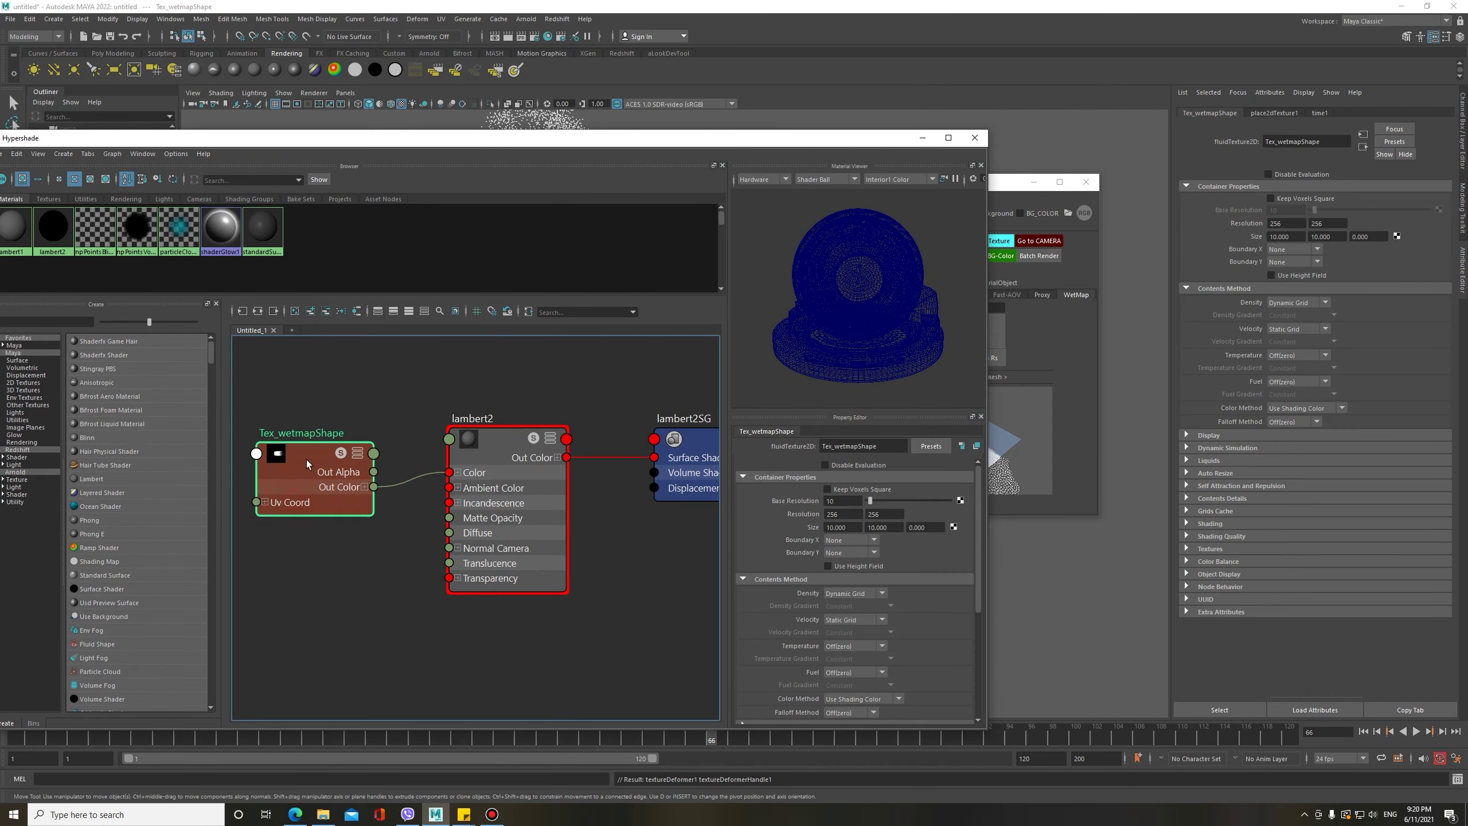
left_click_drag(416, 144, 418, 183)
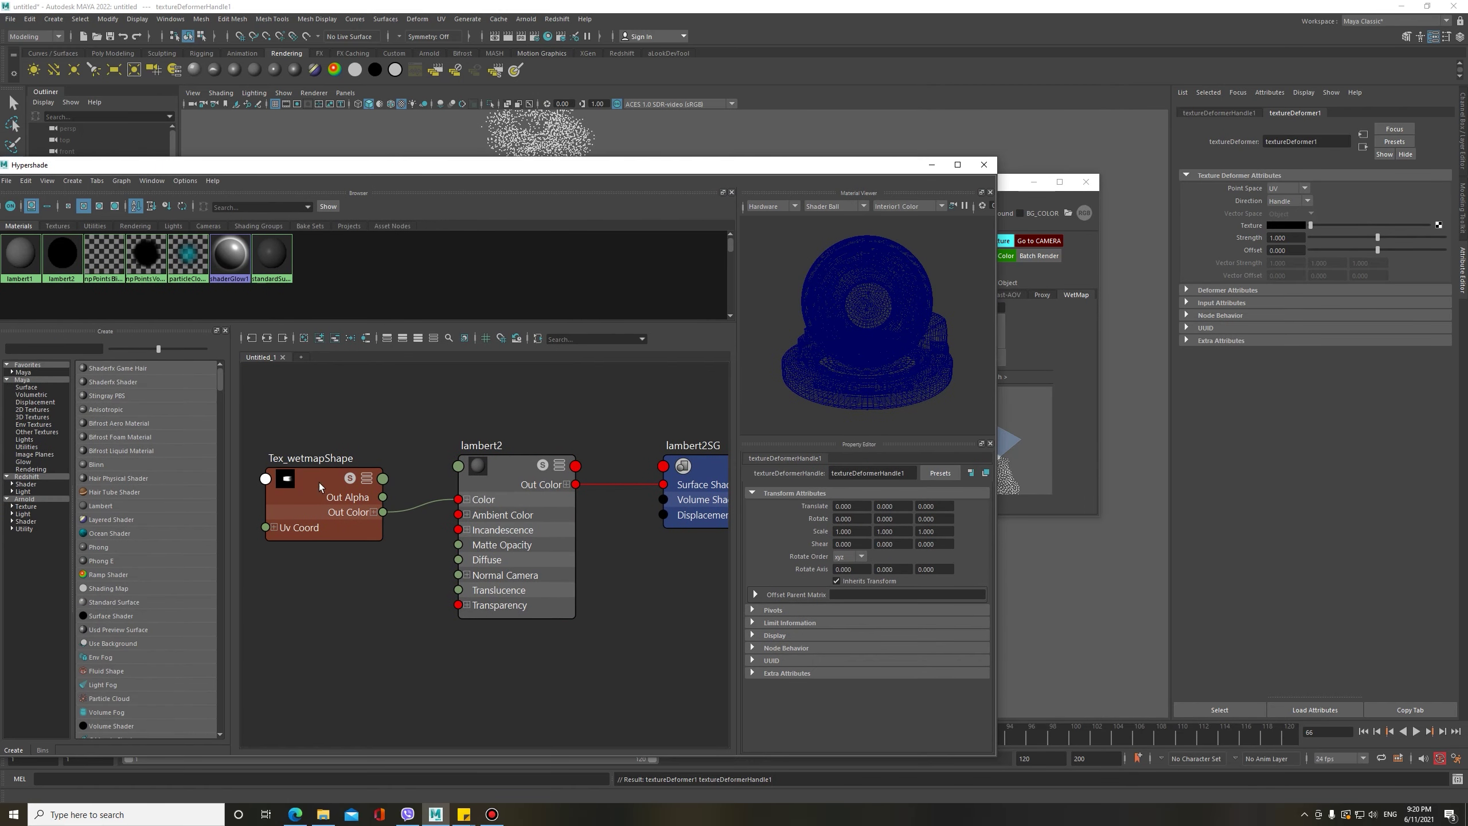
middle_click_drag(312, 509, 1281, 225)
left_click(932, 164)
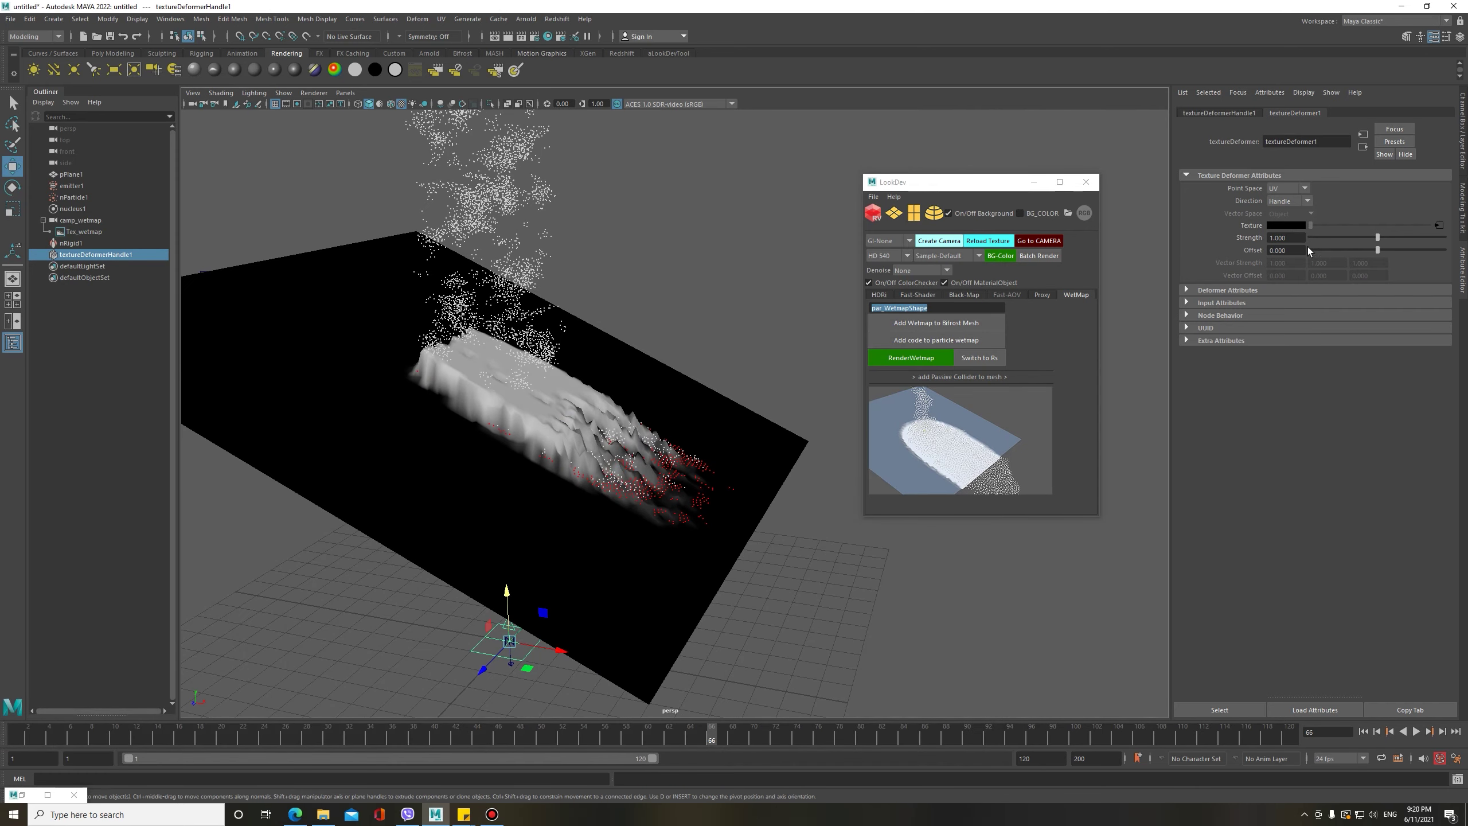
type("-1")
Step: Set the deformer strength to -0.150 and replay the simulation
key("Return")
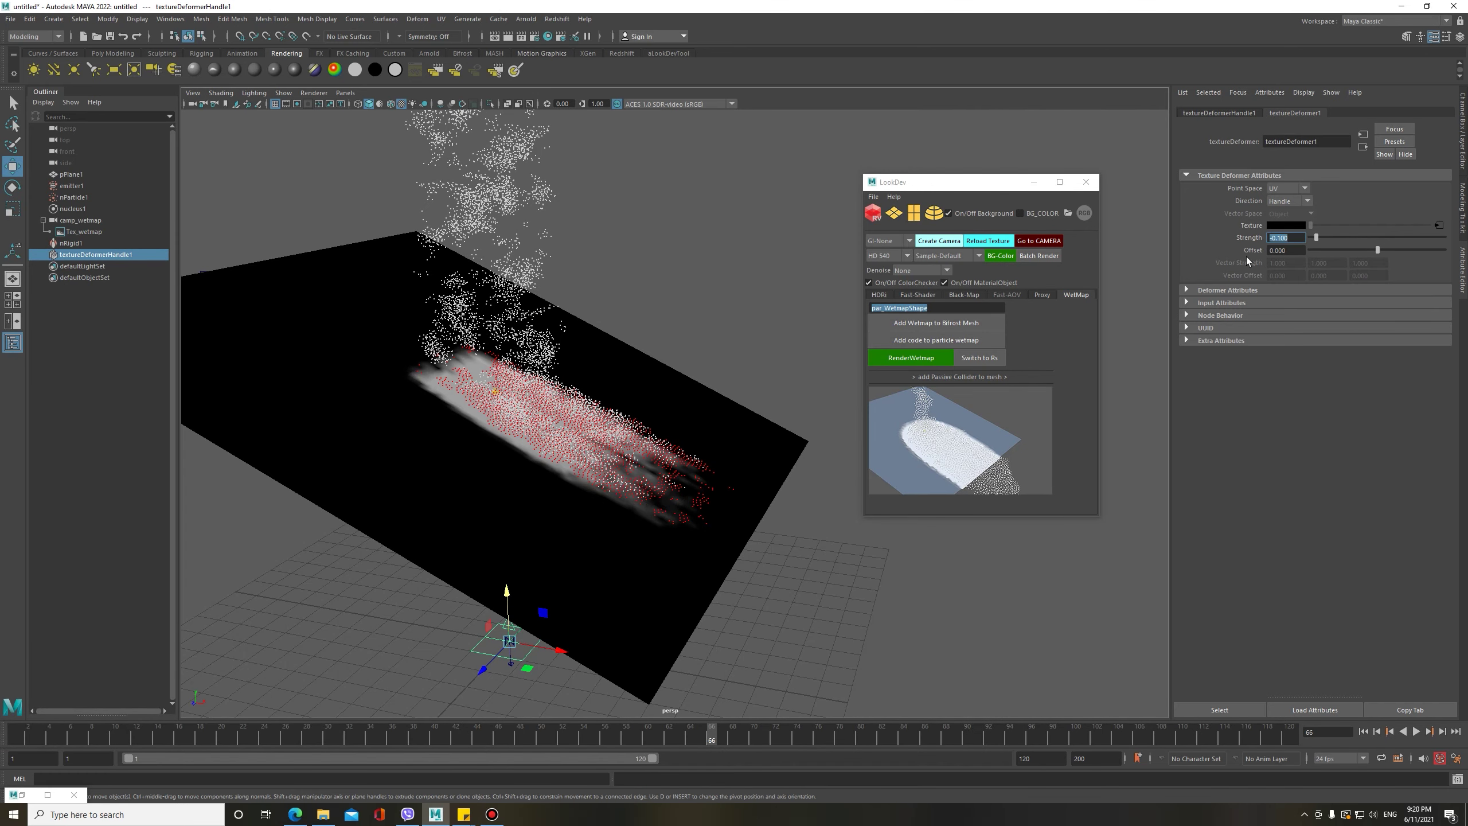
left_click(1301, 238)
key("BackSpace")
key("BackSpace")
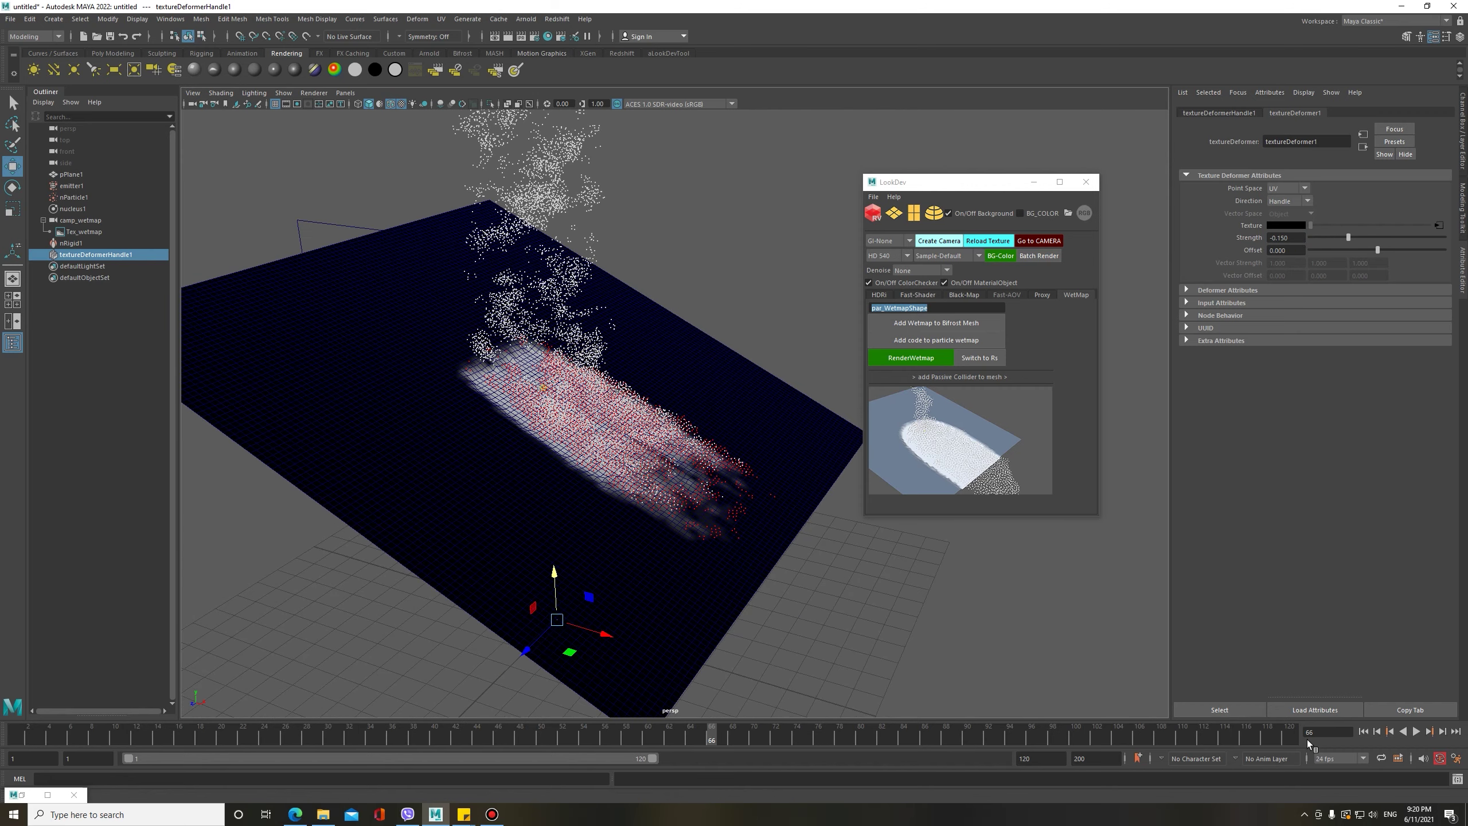
left_click(1363, 732)
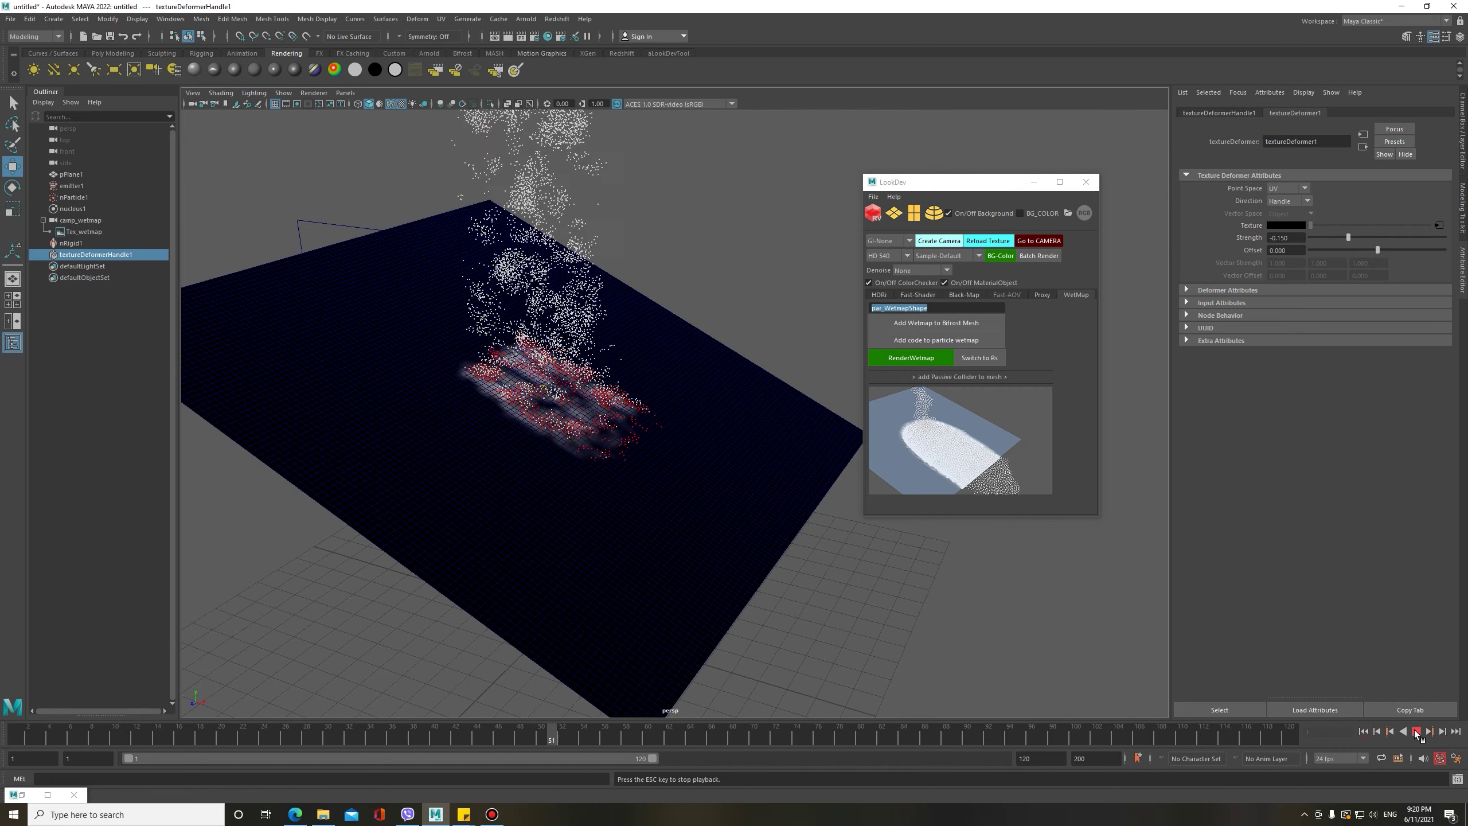
left_click(1416, 732)
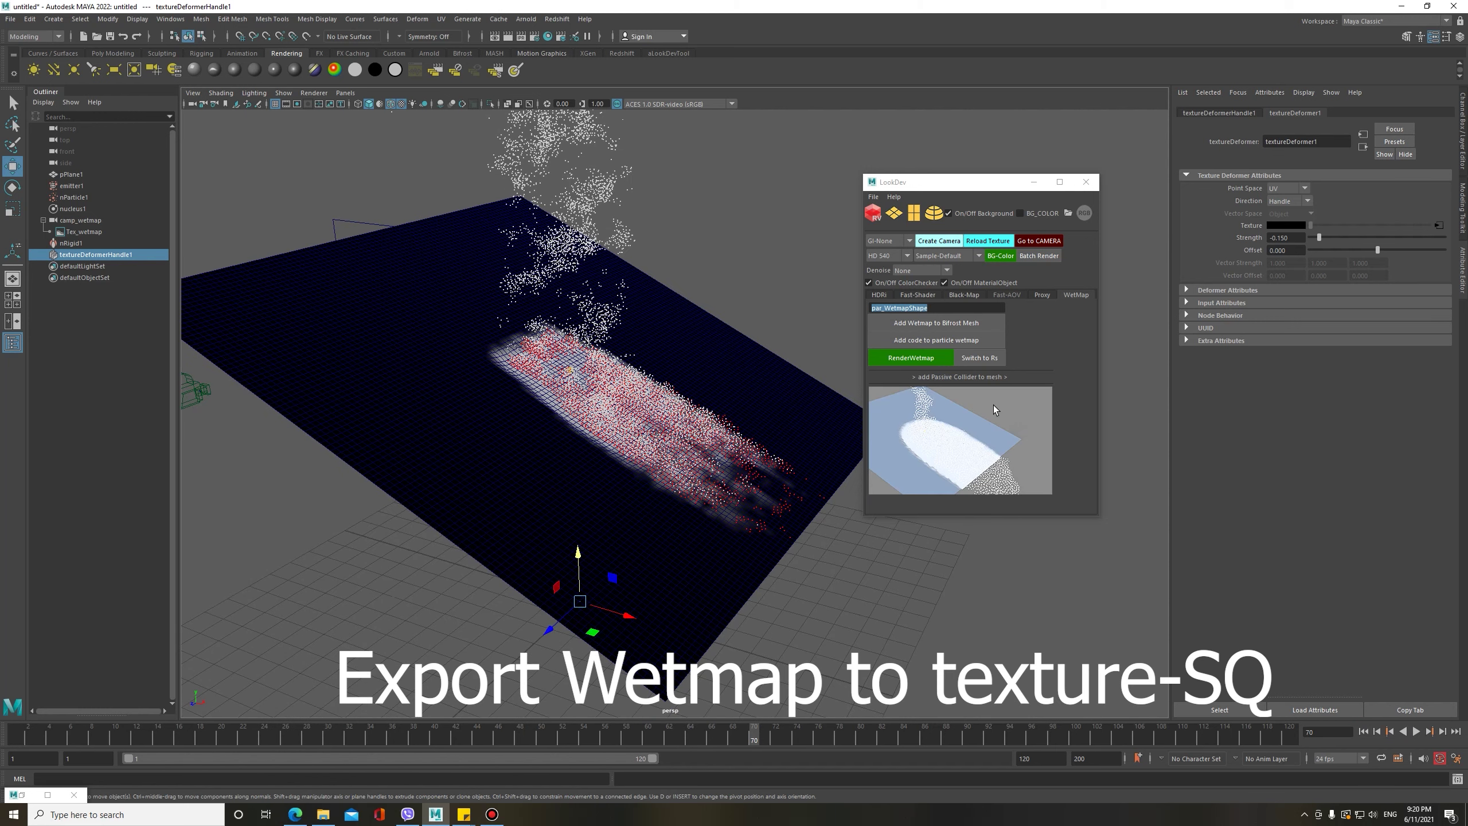
Step: Export the wetmap as jpg images, 1024×1024, frames 1–120
left_click(911, 358)
left_click_drag(574, 279, 612, 291)
left_click(626, 303)
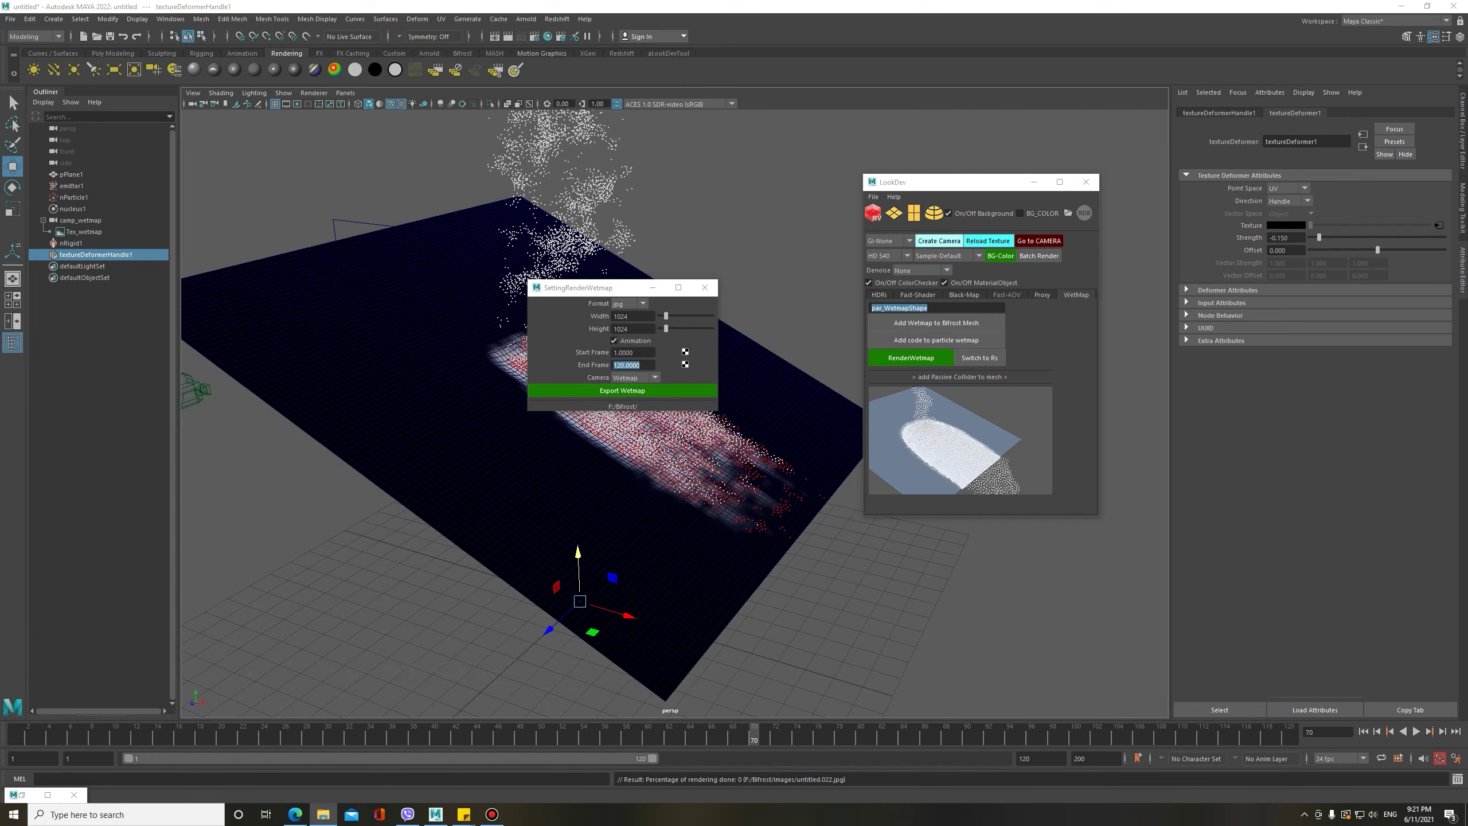
left_click(622, 391)
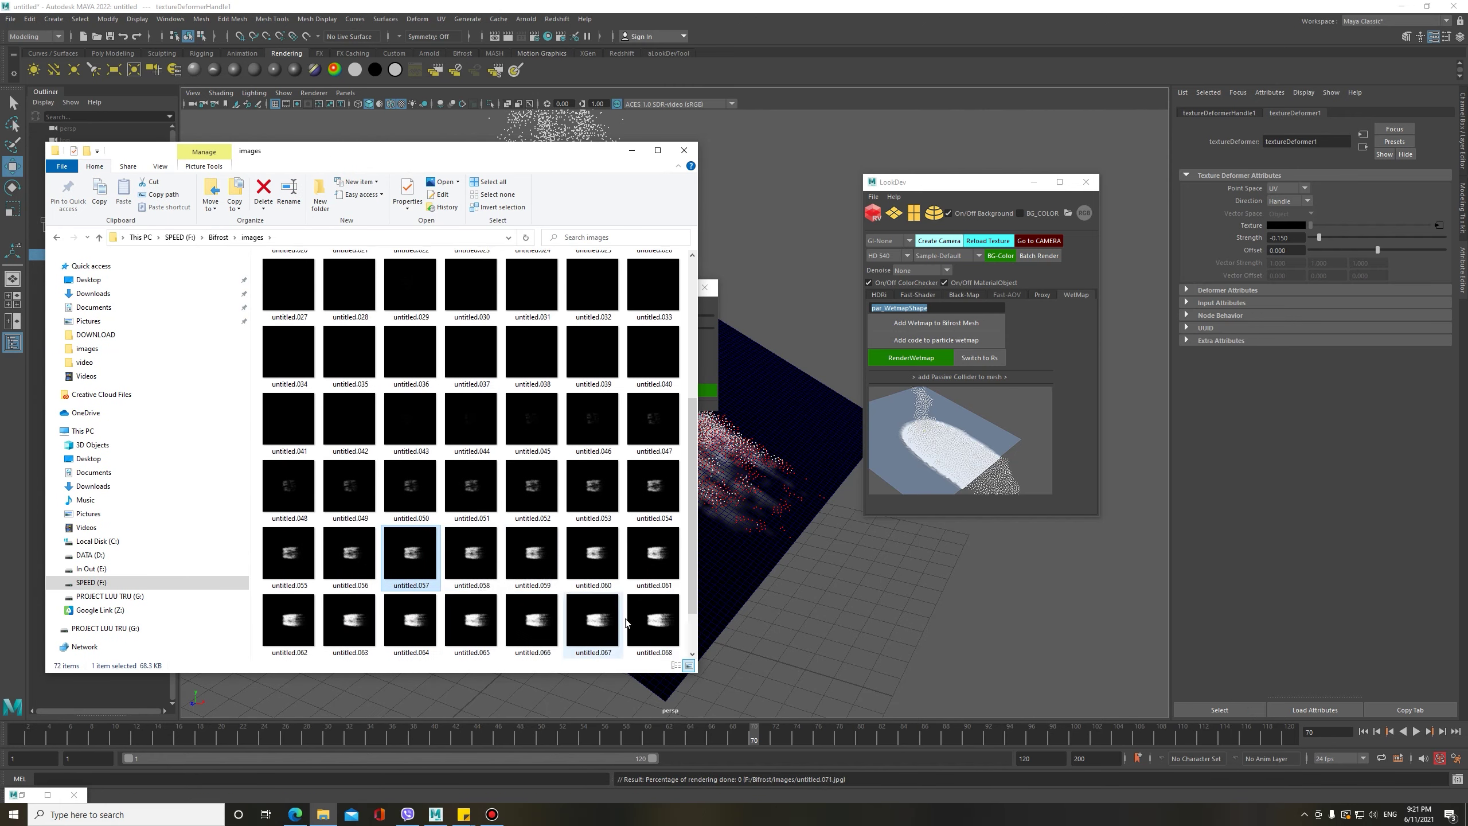
Step: Preview a rendered wetmap frame and browse the images folder
double_click(471, 560)
scroll(583, 447, "down", 5)
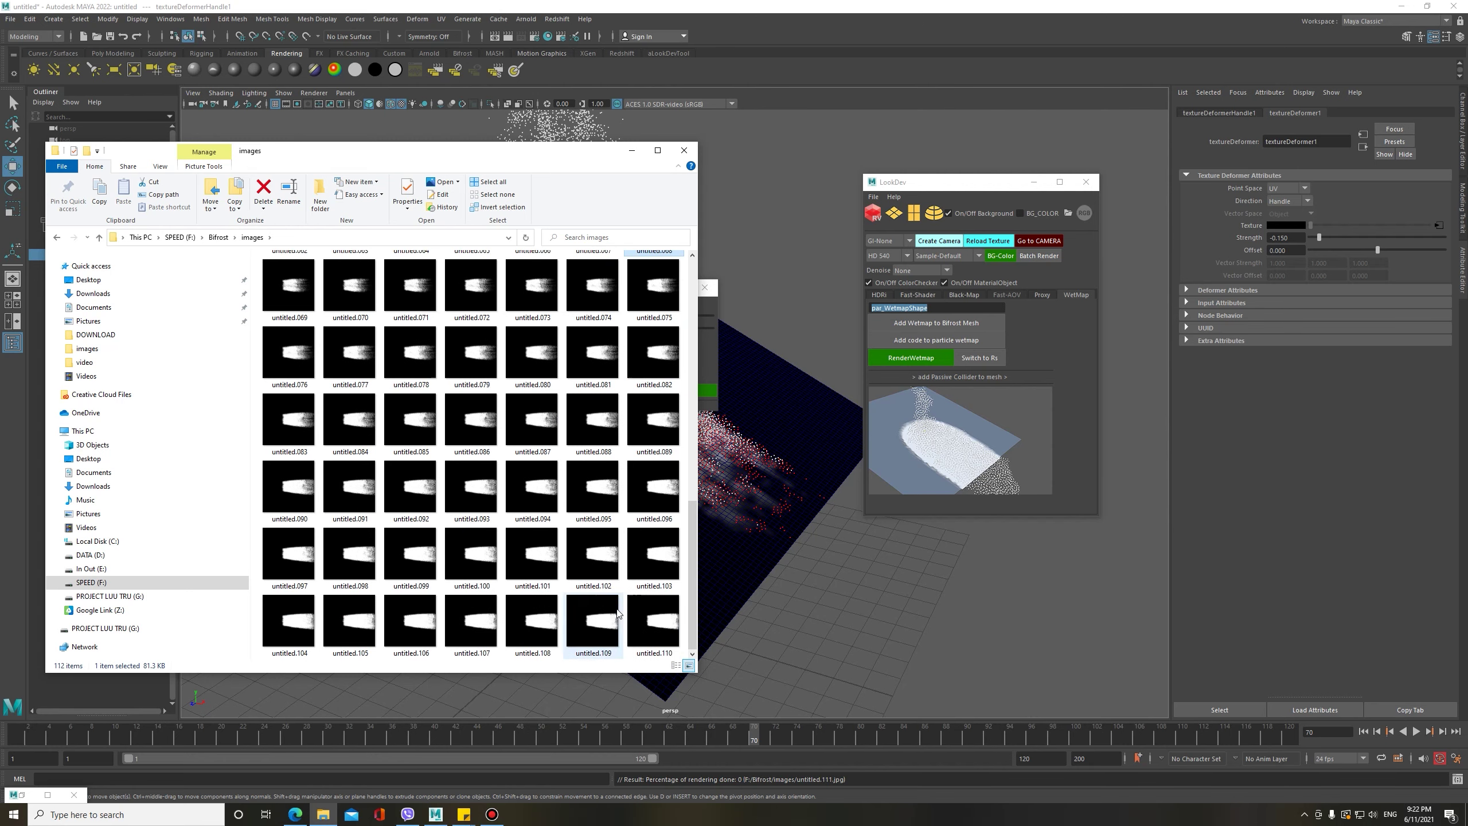
scroll(578, 611, "down", 2)
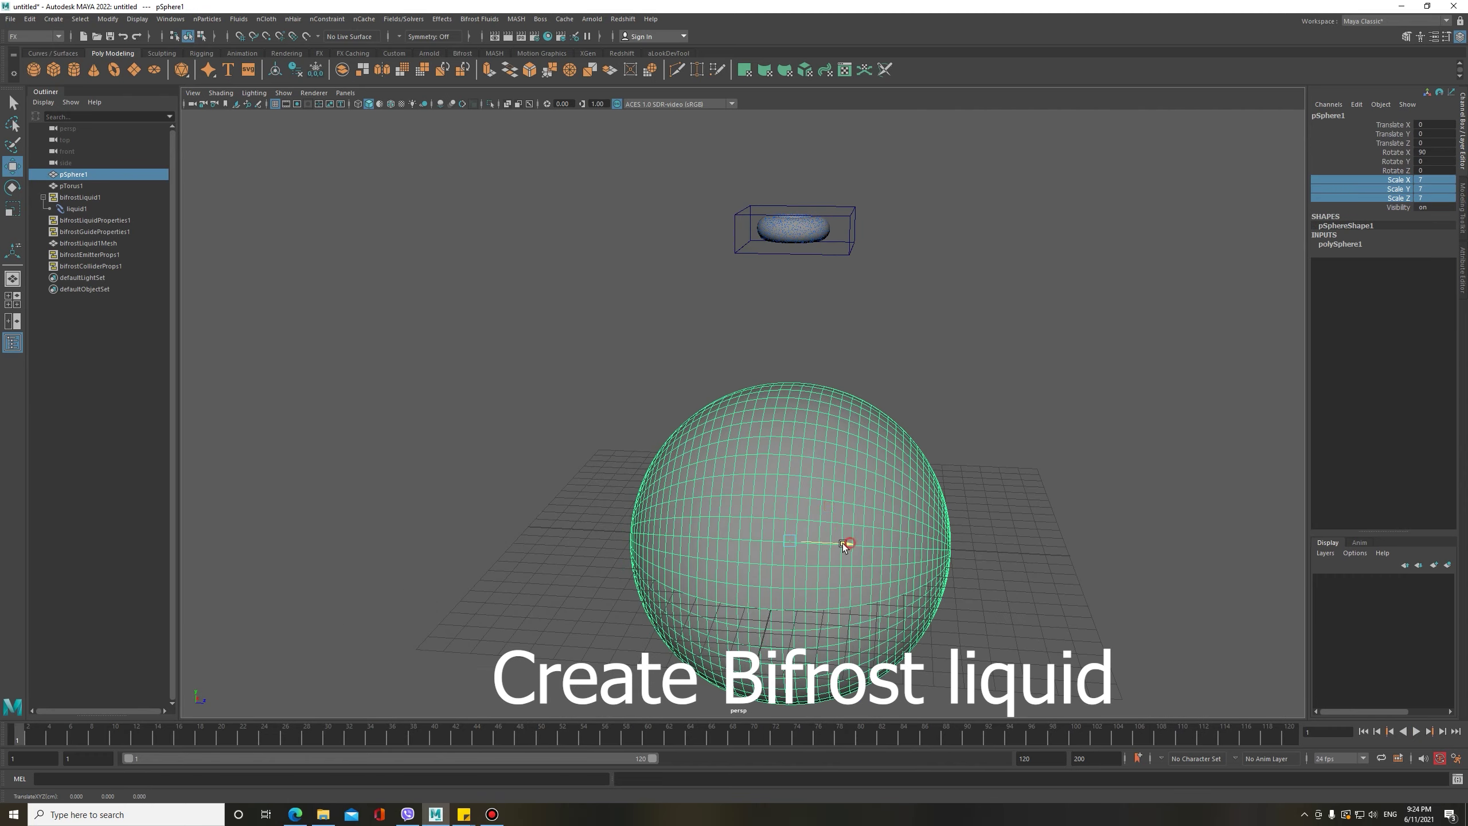
Step: Orbit the view to frame the Bifrost liquid above the sphere scaled to 7
left_click_drag(842, 544, 608, 471, "alt")
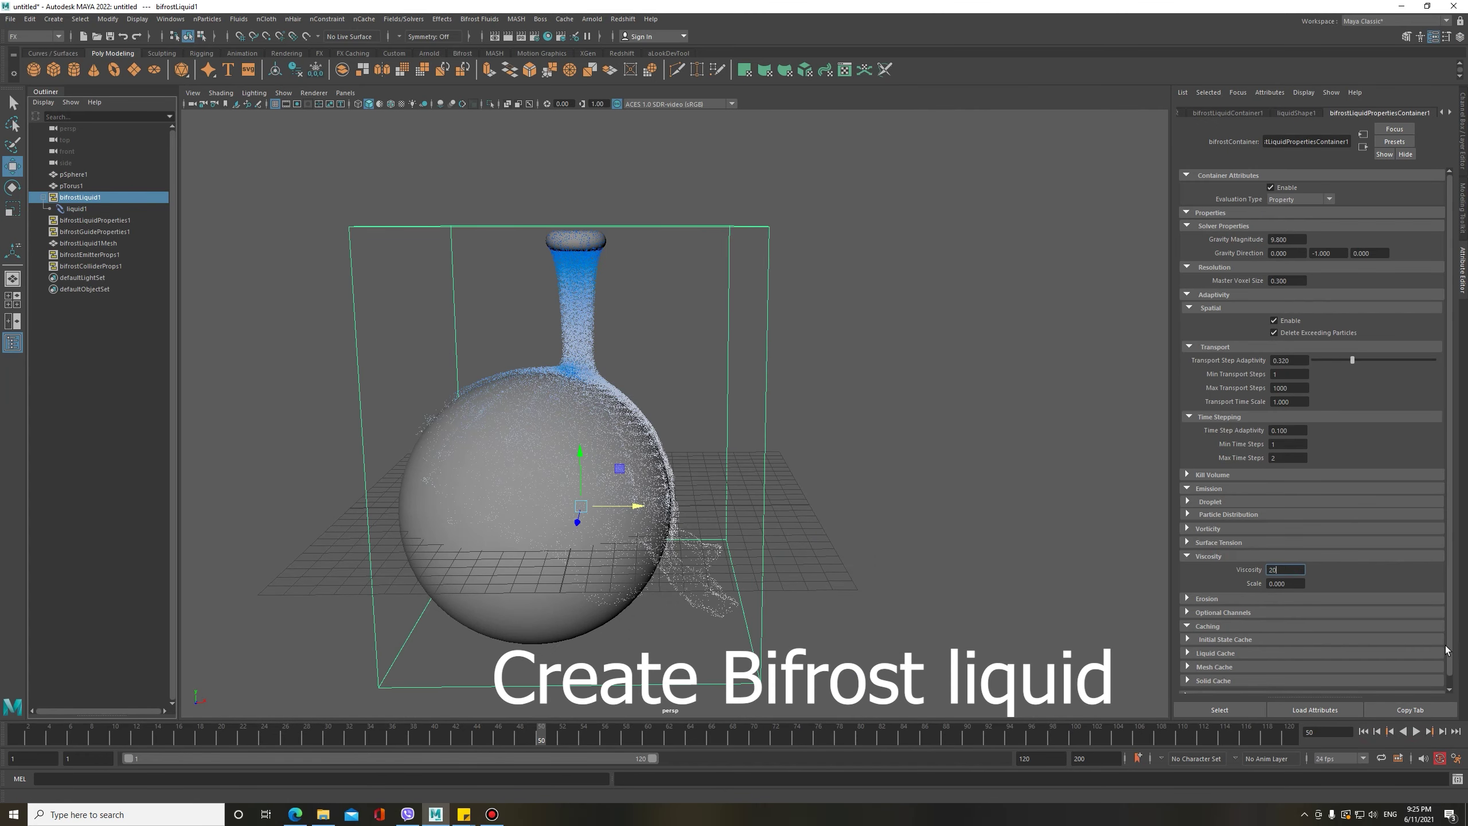
Step: Replay the viscosity-20 liquid simulation and open the torus rotation expression
left_click(1416, 731)
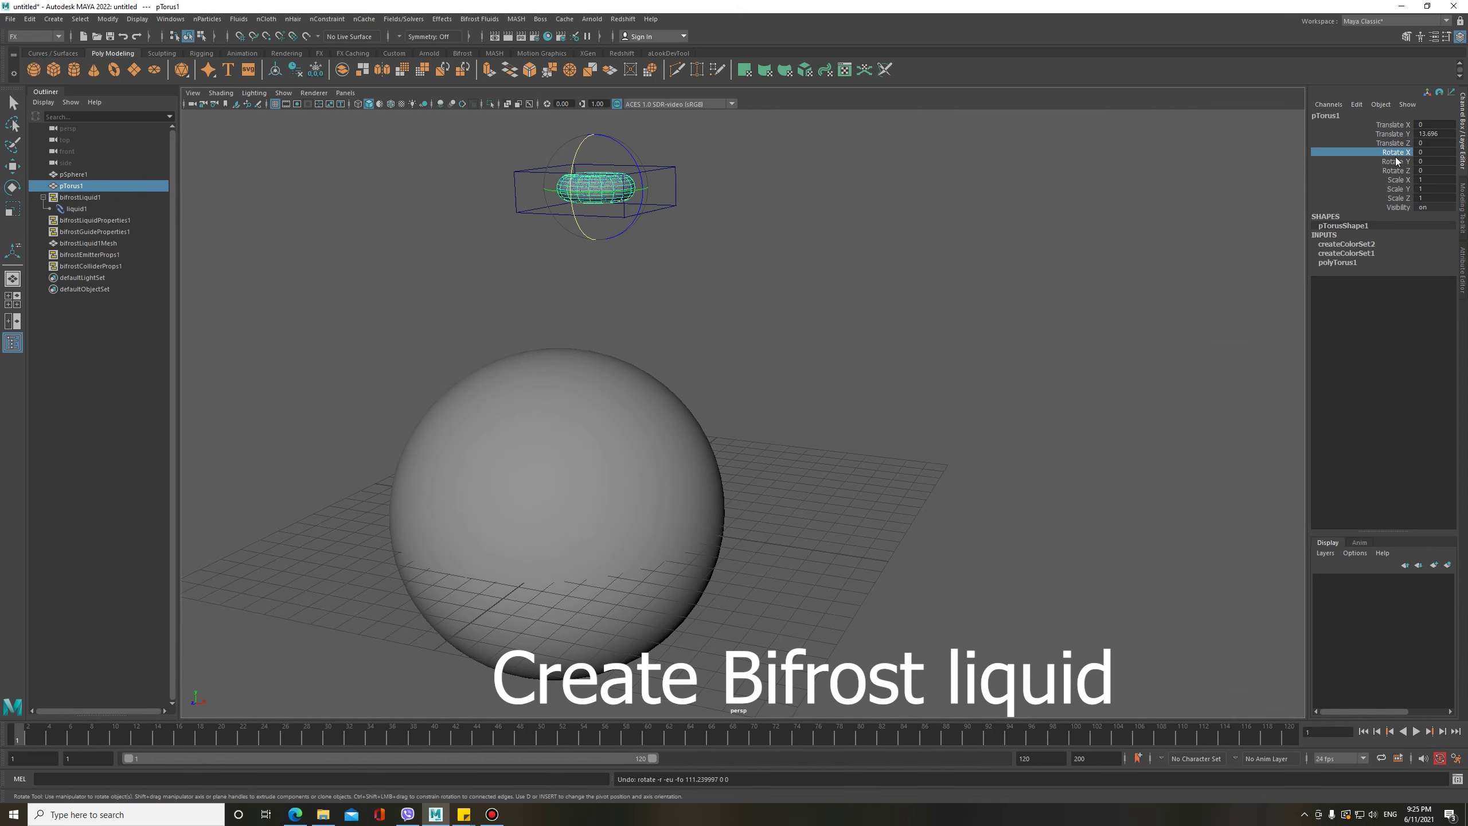
right_click(1396, 161)
left_click(1382, 404)
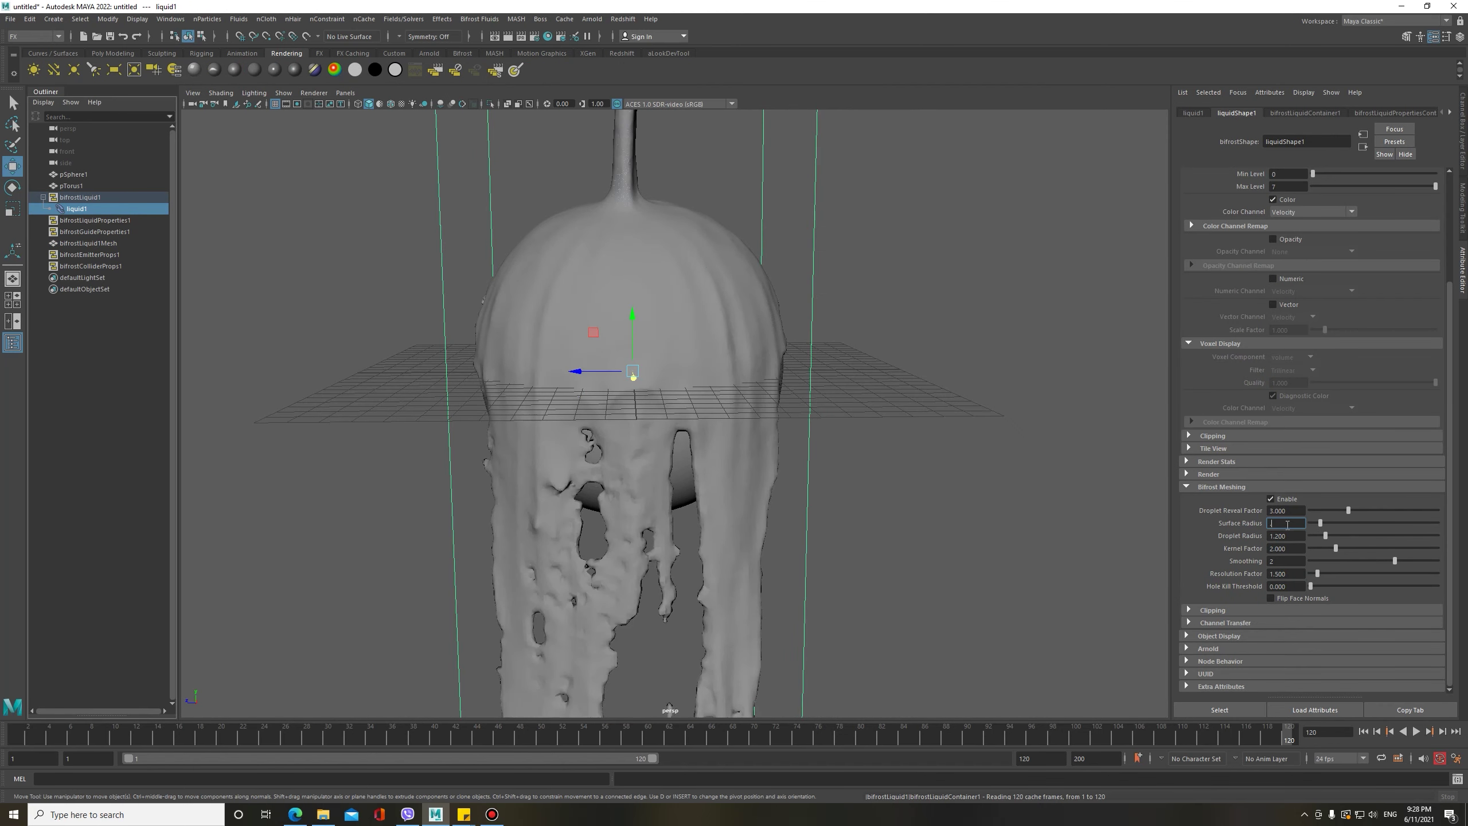
Step: Set Surface Radius to 1, then play and orbit around the bifrostLiquid1Mesh1 liquid
type("1")
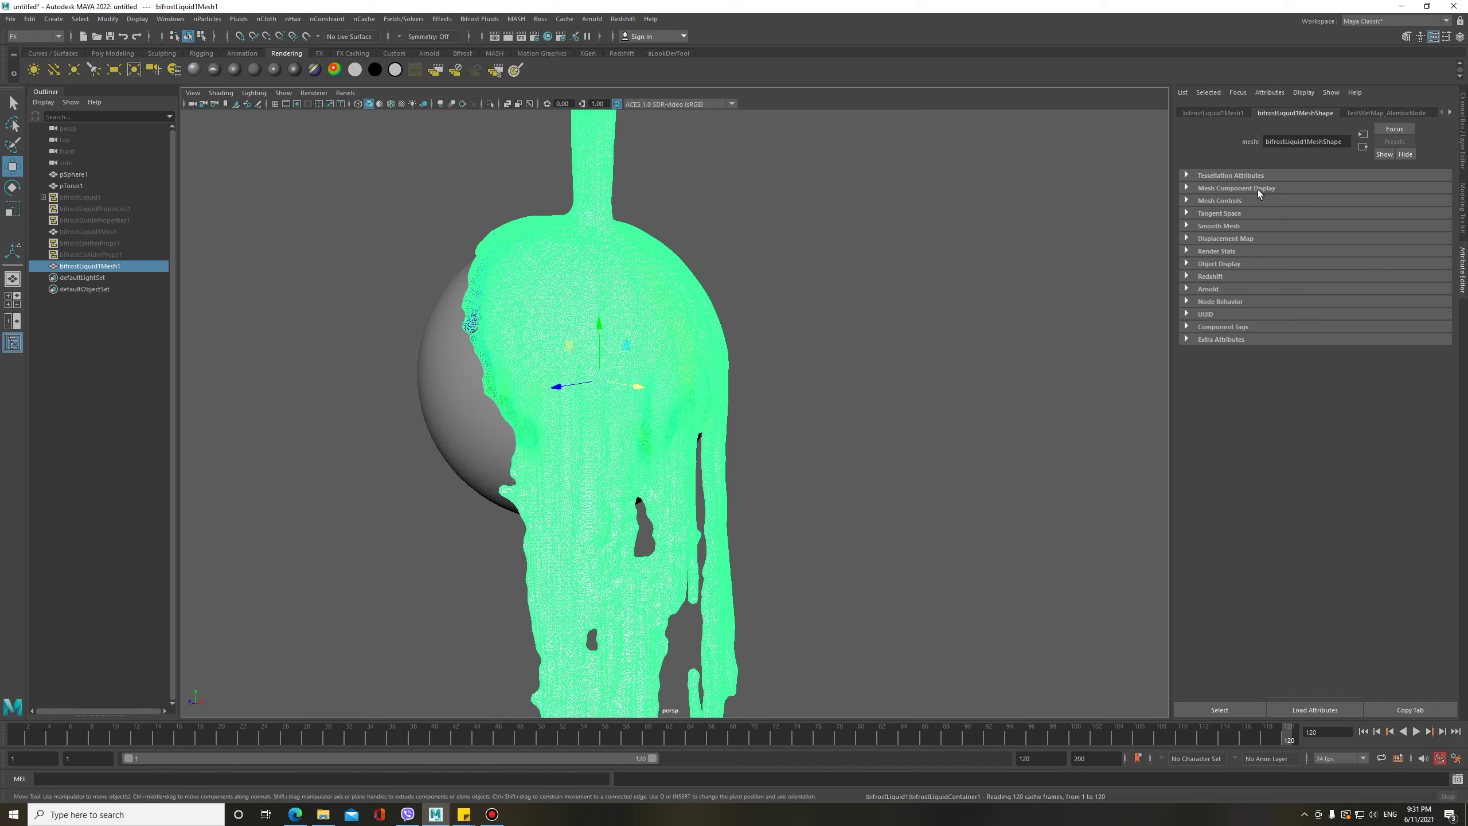
left_click(911, 531)
left_click(1417, 732)
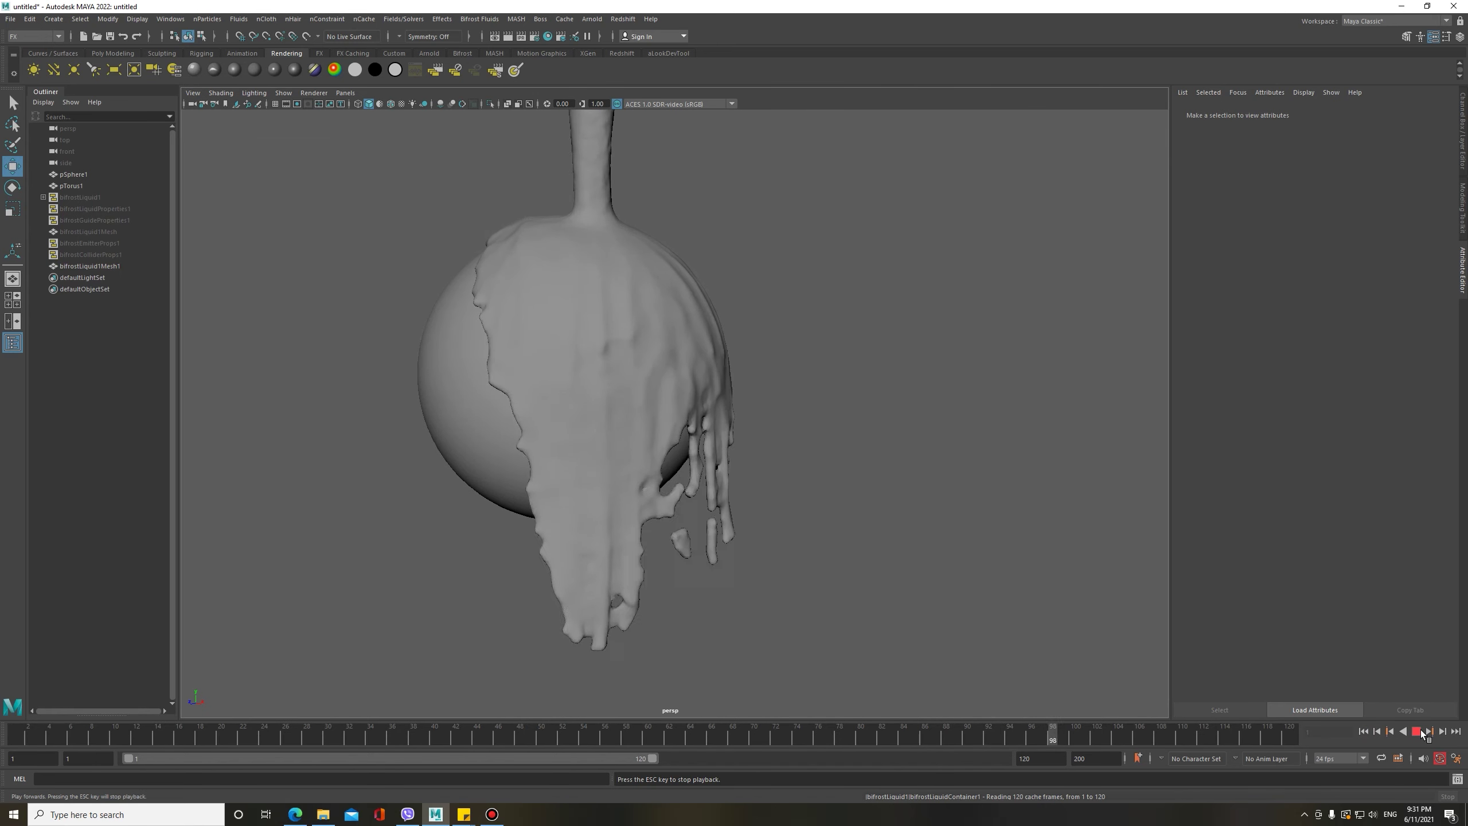
mouse_move(693, 370)
left_mouse_down("alt")
mouse_move(828, 371)
mouse_move(654, 366)
left_mouse_up("alt")
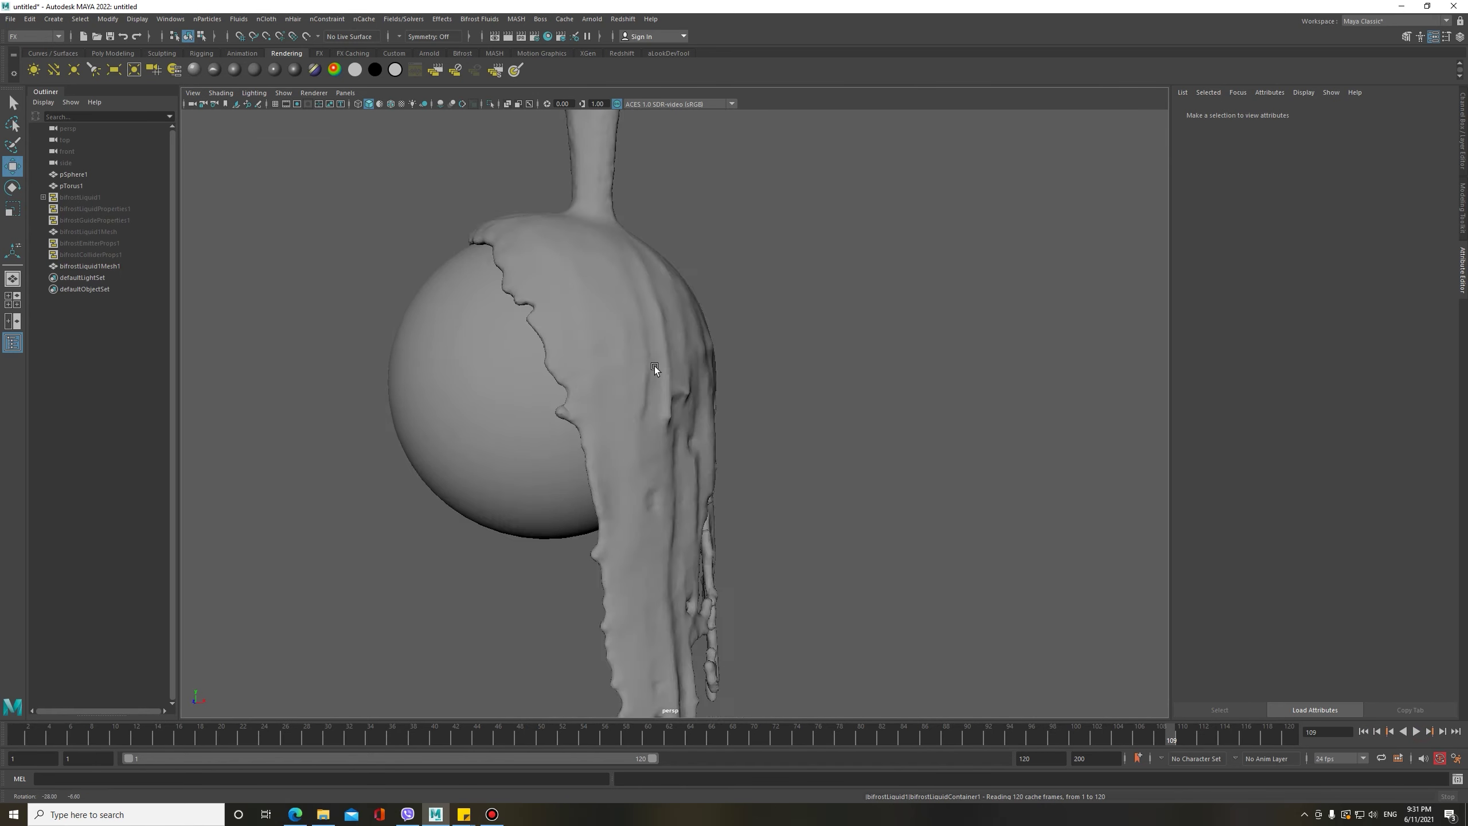
left_click(1416, 730)
left_click_drag(783, 550, 599, 602, "alt")
Step: Add wetmap particles and the wetmap camera and plane to the liquid mesh
left_click(634, 602)
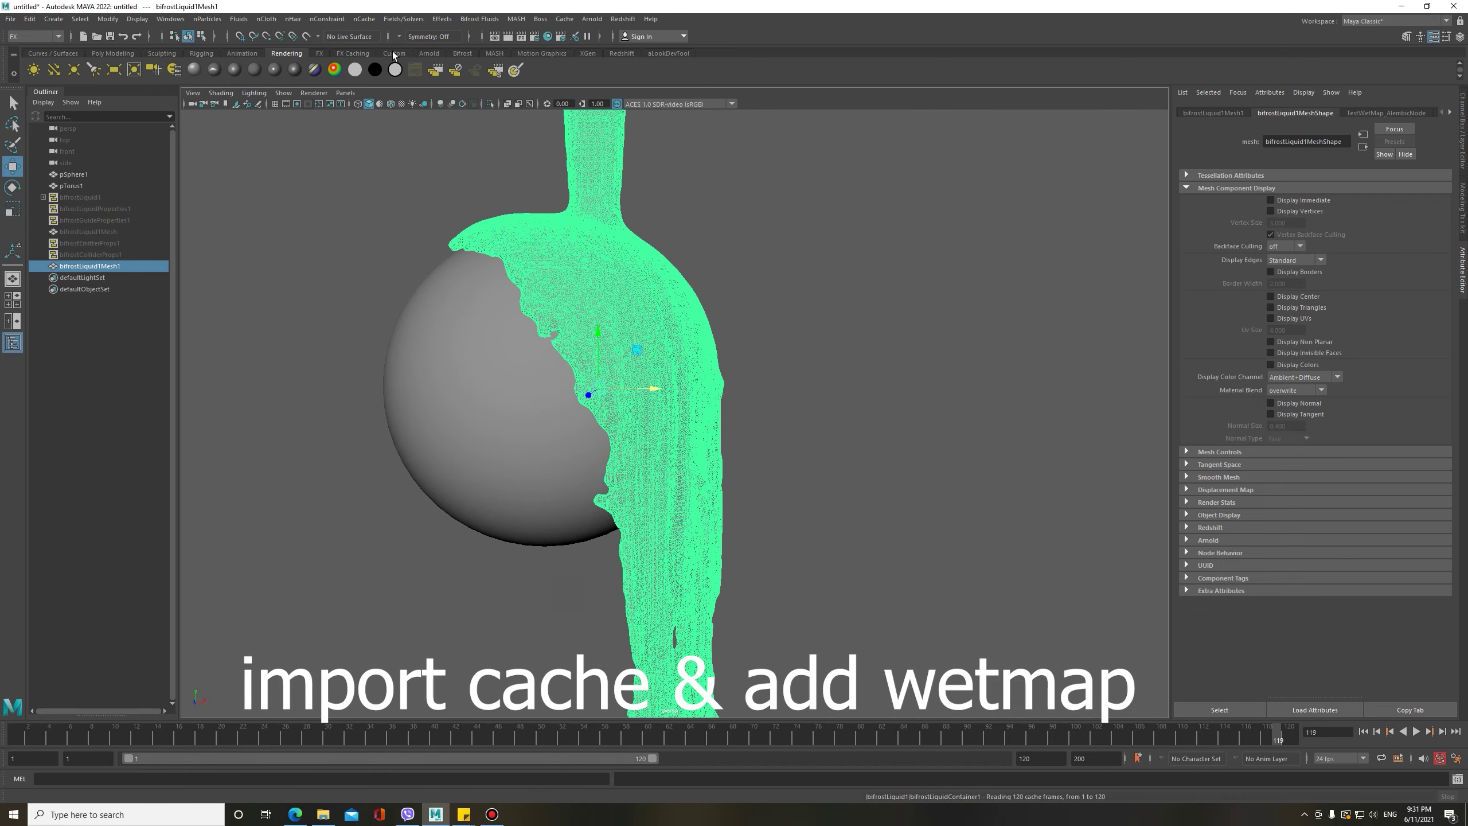
left_click(1010, 333)
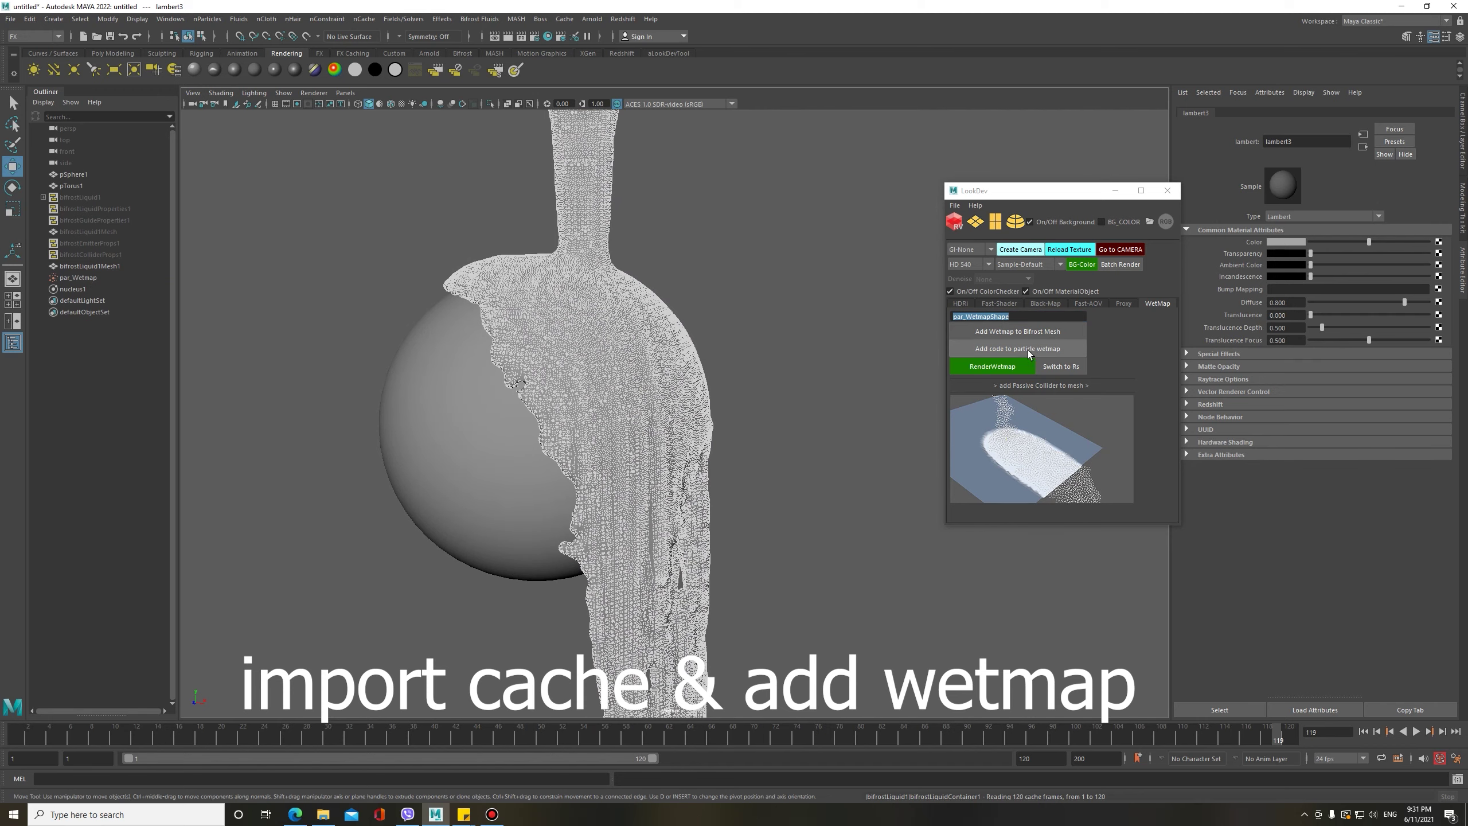
left_click(1022, 348)
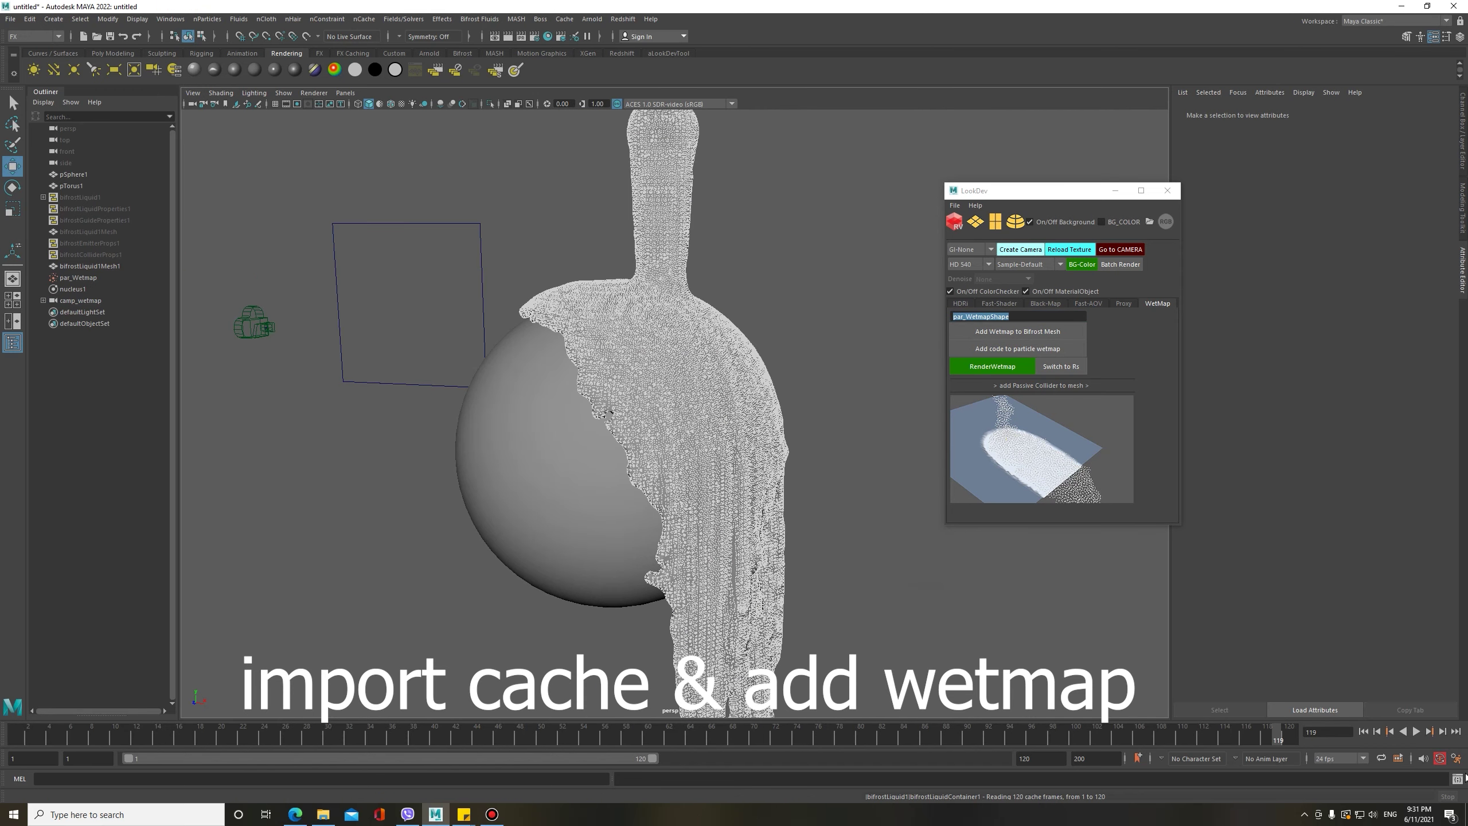
left_click(1365, 732)
left_click(1416, 733)
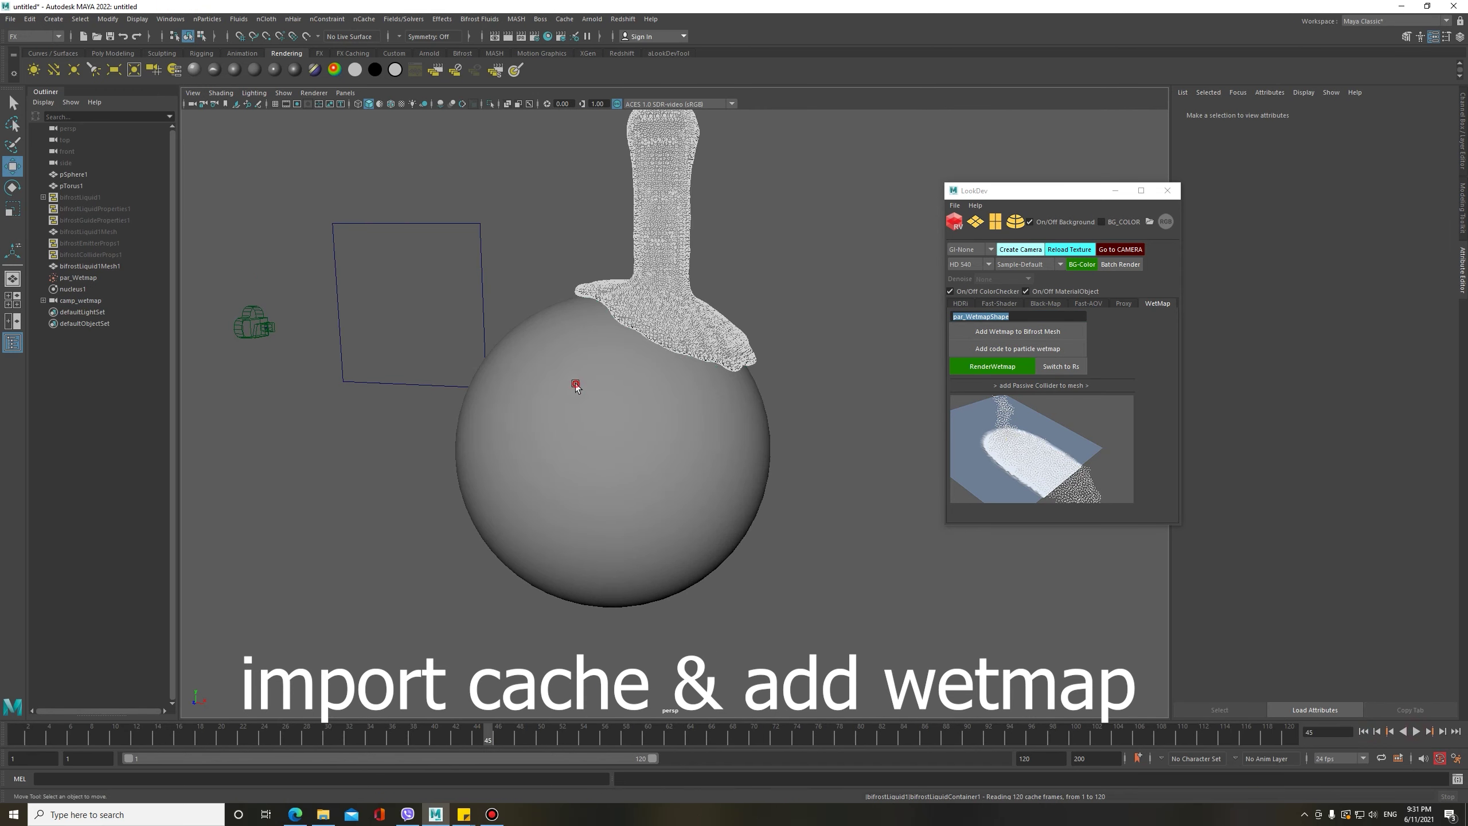
Step: Make the sphere a passive collider and replay the wetmap simulation
left_click(574, 387)
left_click(267, 18)
left_click(306, 48)
left_click(1364, 733)
left_click(1416, 732)
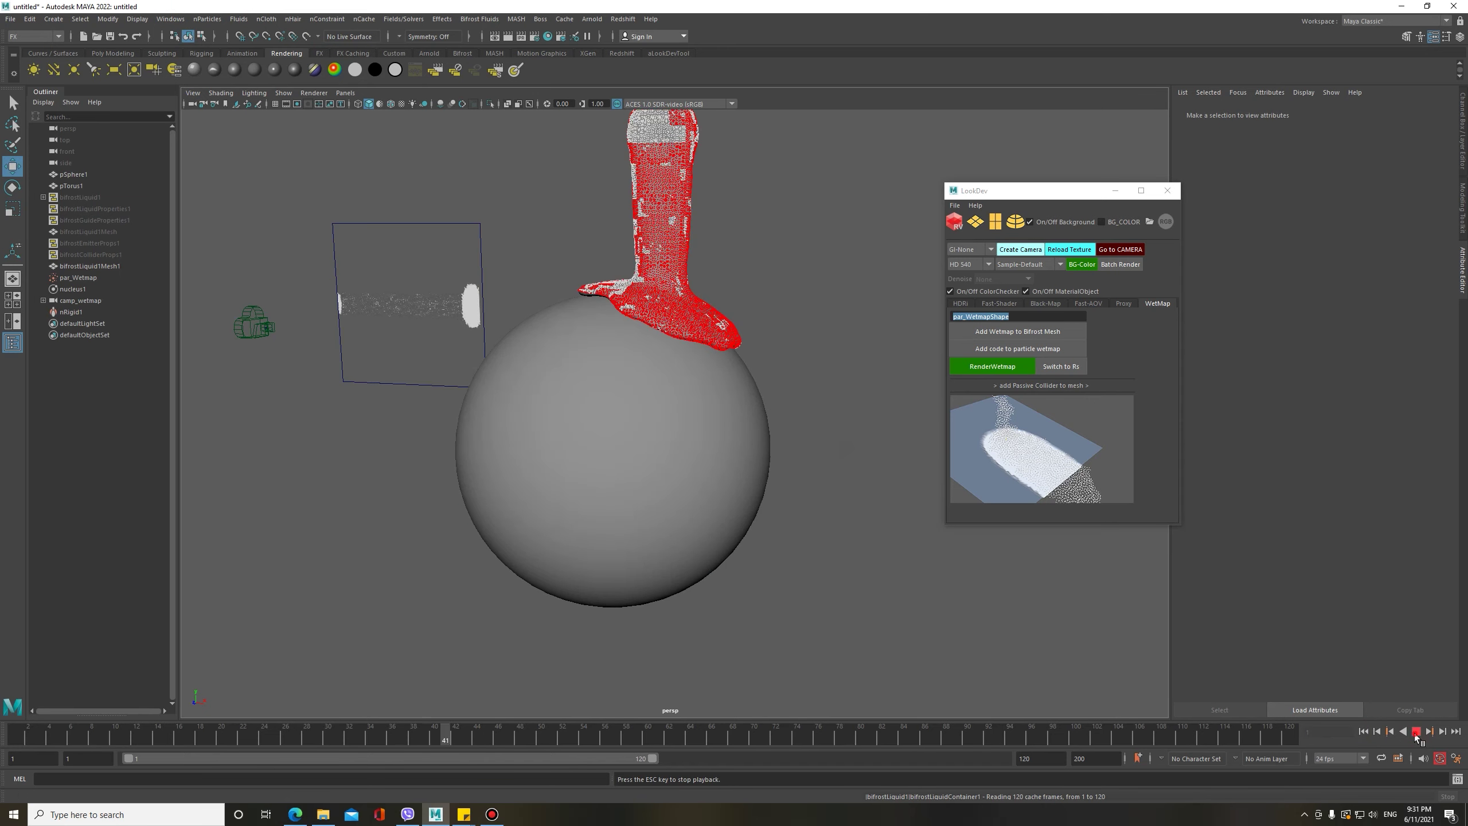
left_click(1414, 734)
left_click(564, 411)
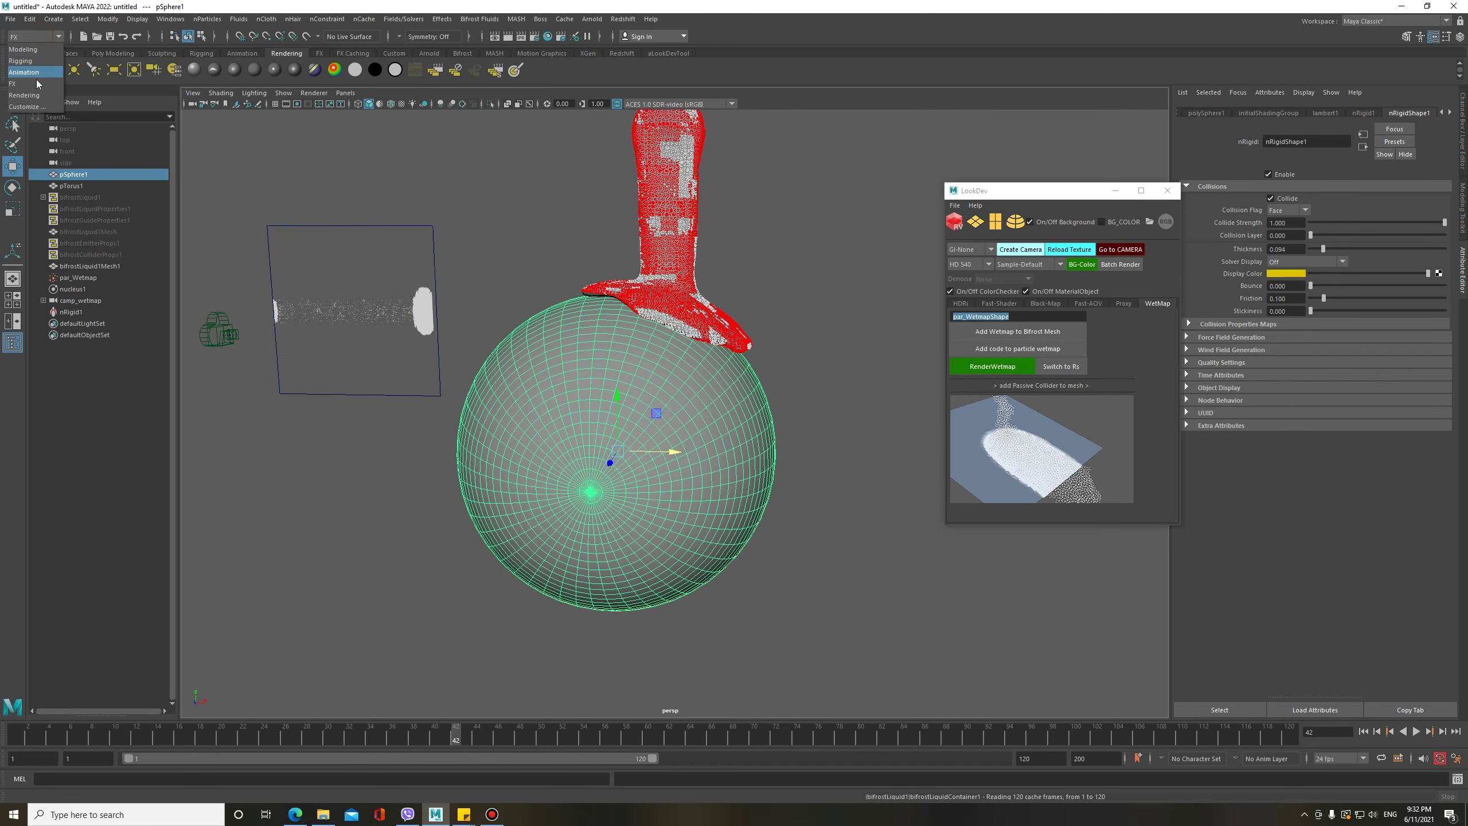
Step: Open the sphere's UV layout and select a seam edge on it
left_click(444, 40)
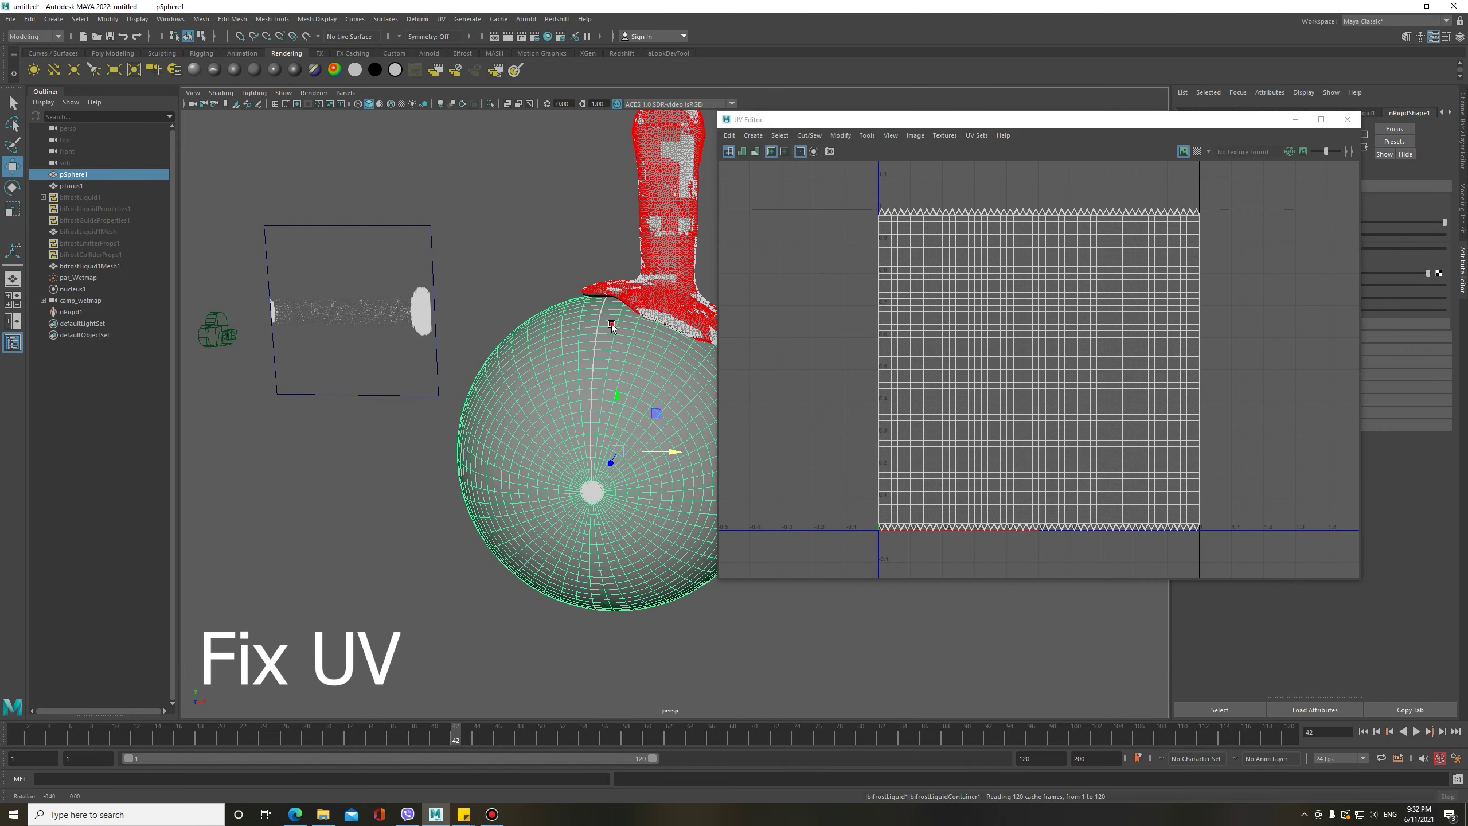
scroll(611, 324, "up", 2)
right_click_drag(590, 311, 587, 281)
left_click(587, 319)
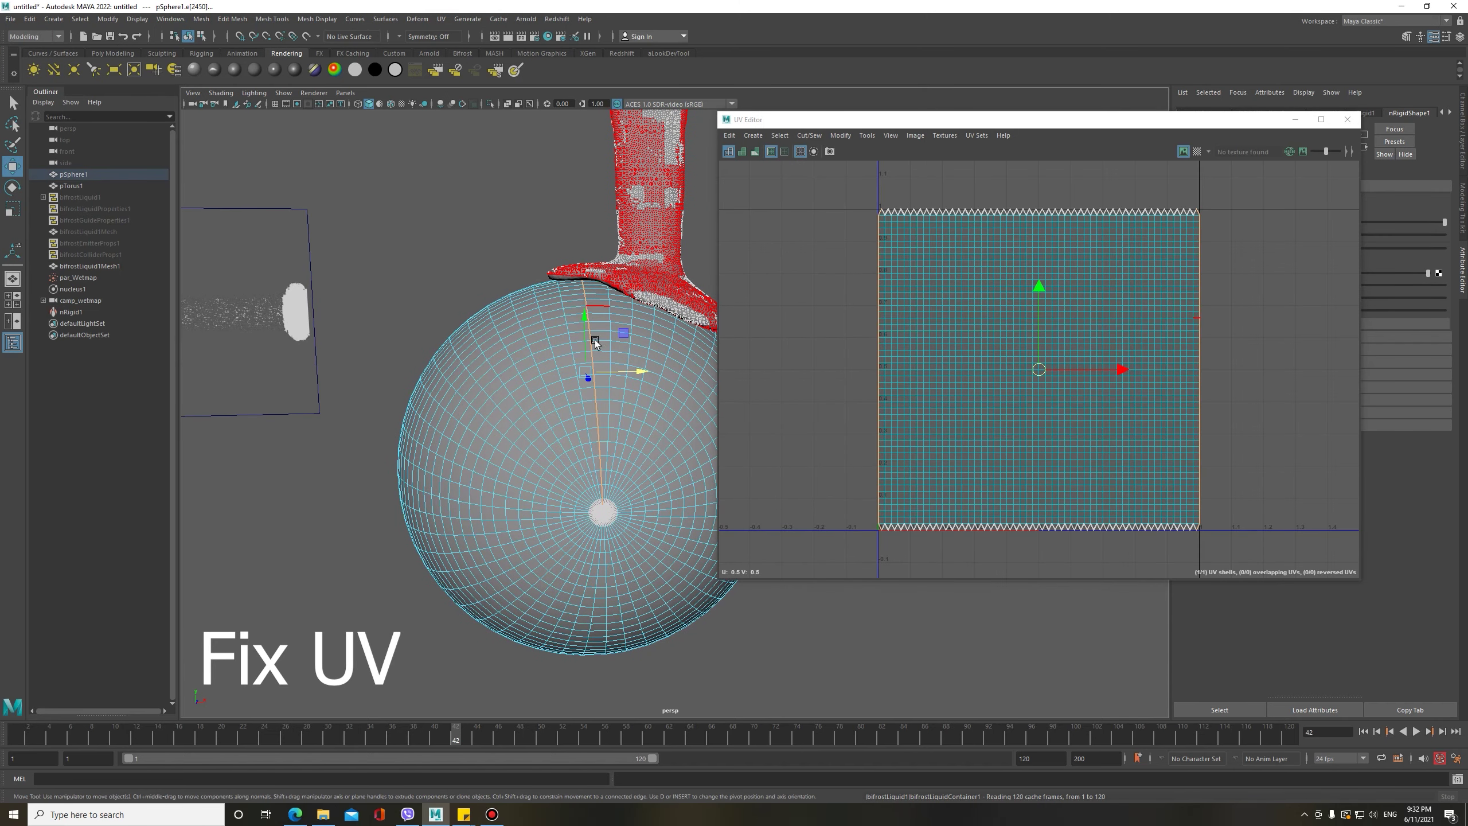
middle_click_drag(161, 316, 274, 317, "alt")
middle_click_drag(613, 434, 472, 436, "alt")
key("F8")
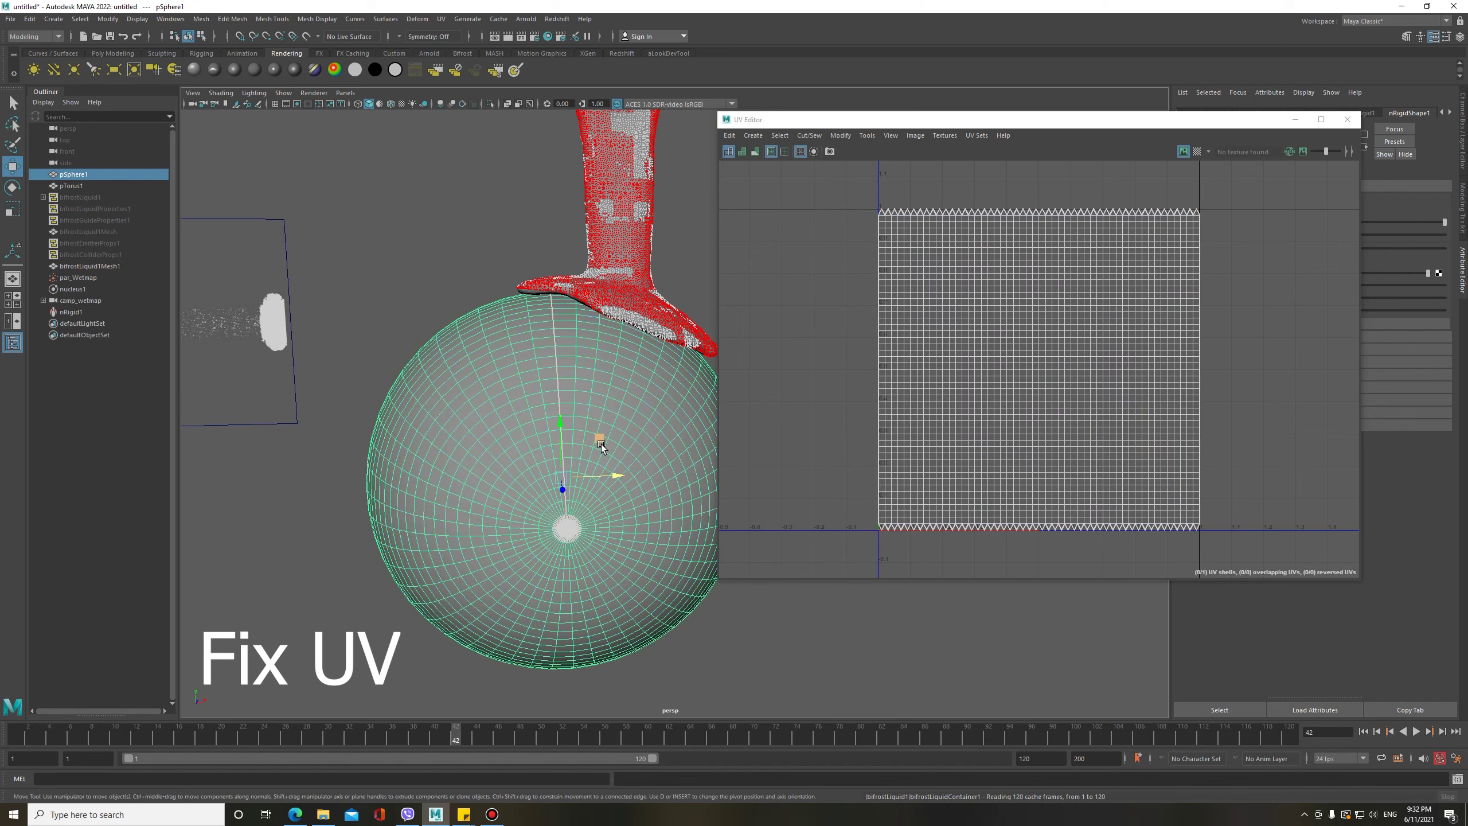
key("e")
scroll(595, 440, "down", 2)
Step: Replay the simulation to check the footprint, then close the UV Editor
left_click(1416, 731)
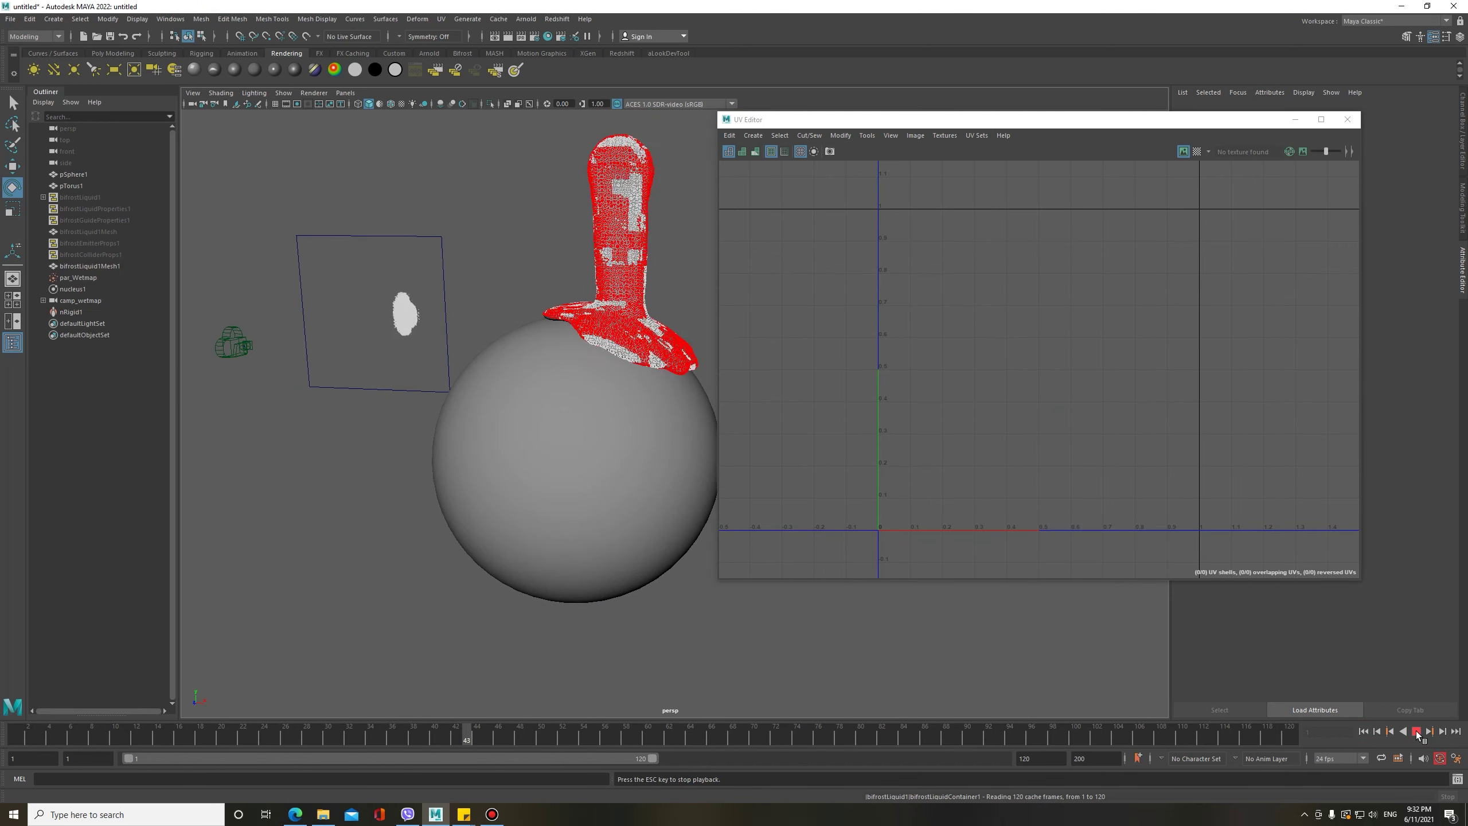
left_click(1416, 731)
left_click(436, 317)
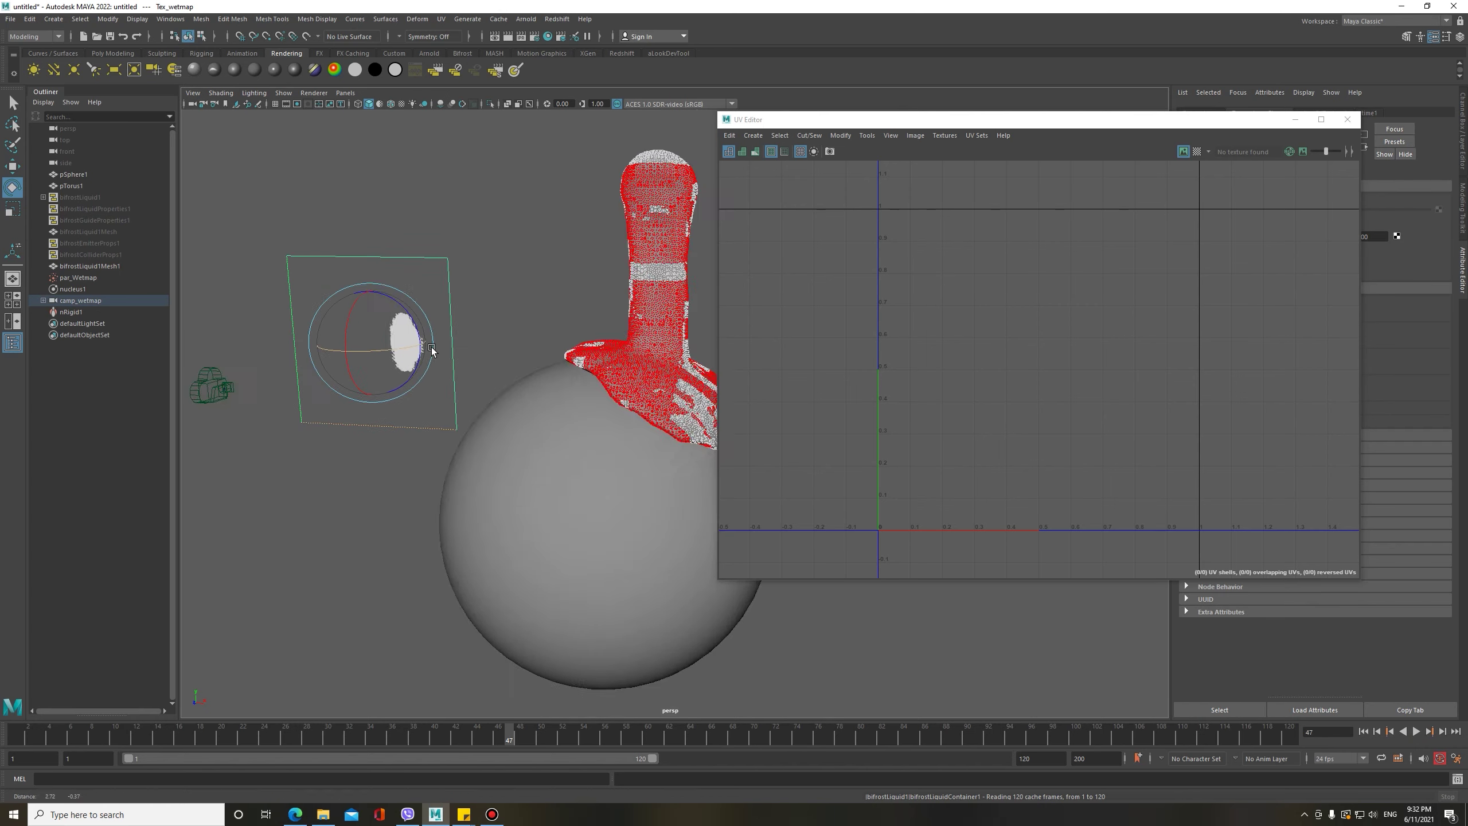
left_click(1348, 121)
key("w")
left_click(664, 463)
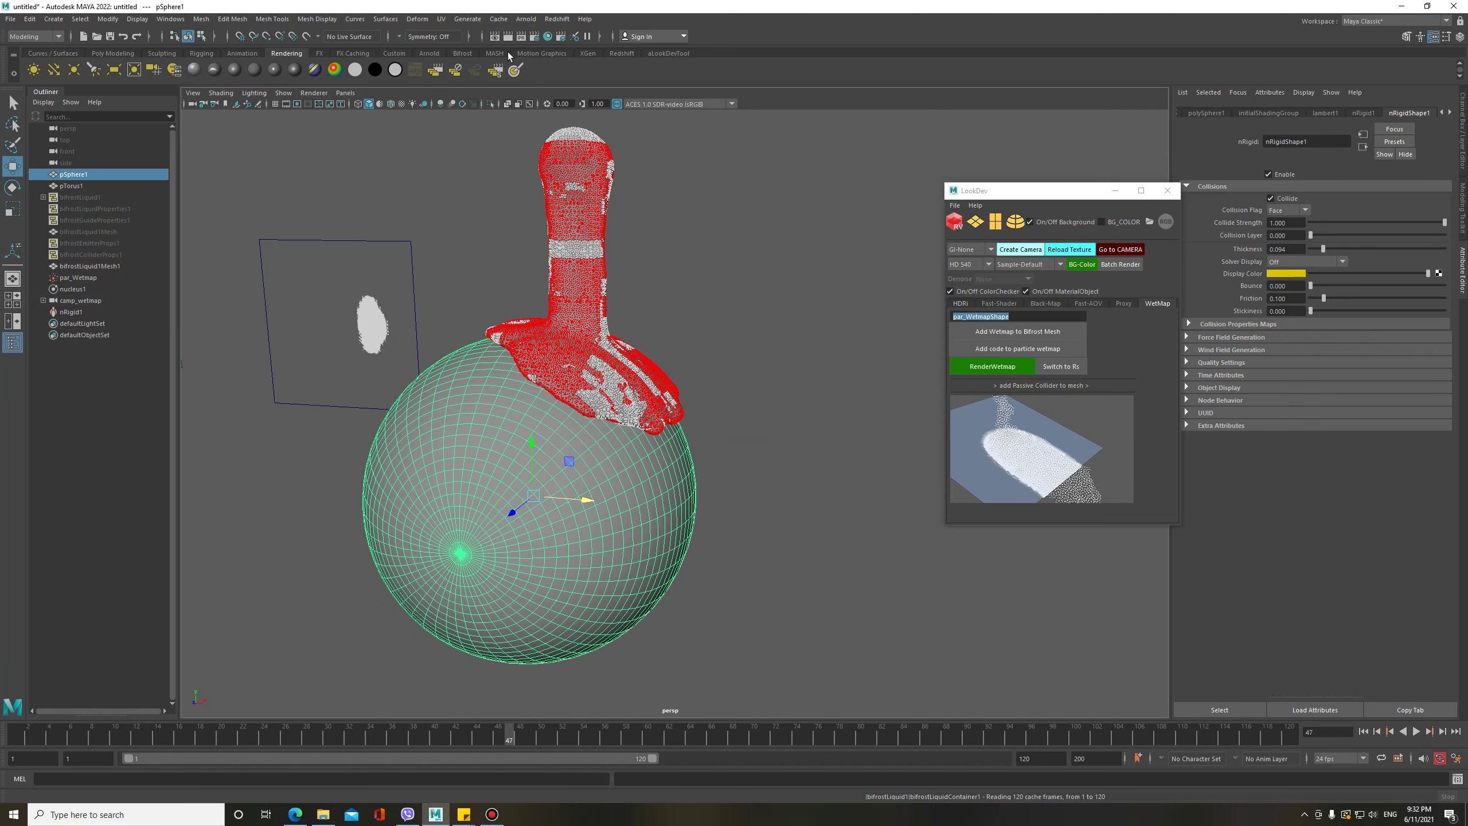
Step: Assign a new lambert4 material to pSphere1 and graph its network in Hypershade
left_click(259, 72)
left_click(547, 36)
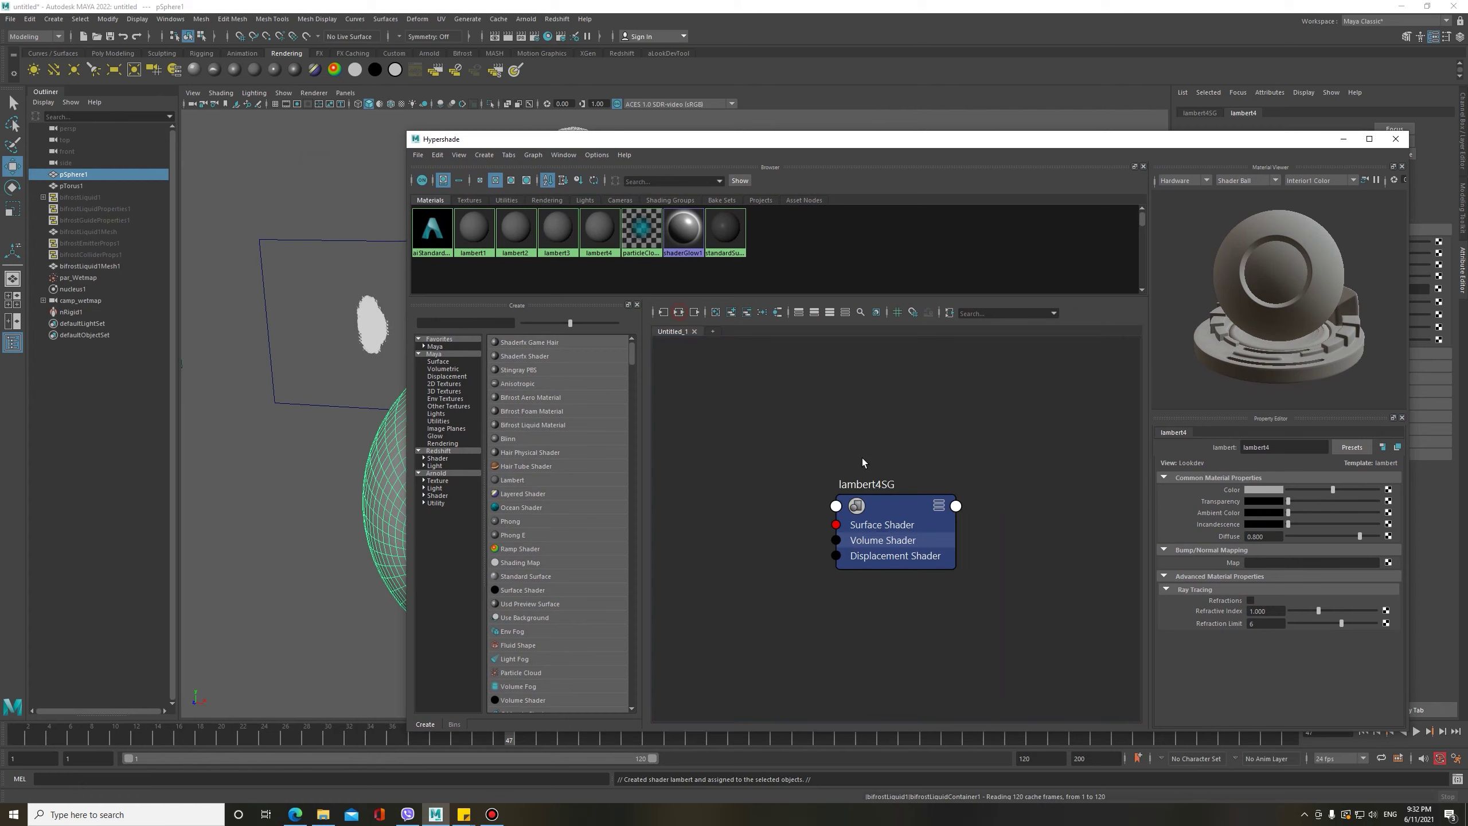
left_click(890, 506)
left_click(678, 312)
Step: Connect Tex_wetmap's Out Color to lambert4.Color, then close Hypershade and deselect
left_click(44, 300)
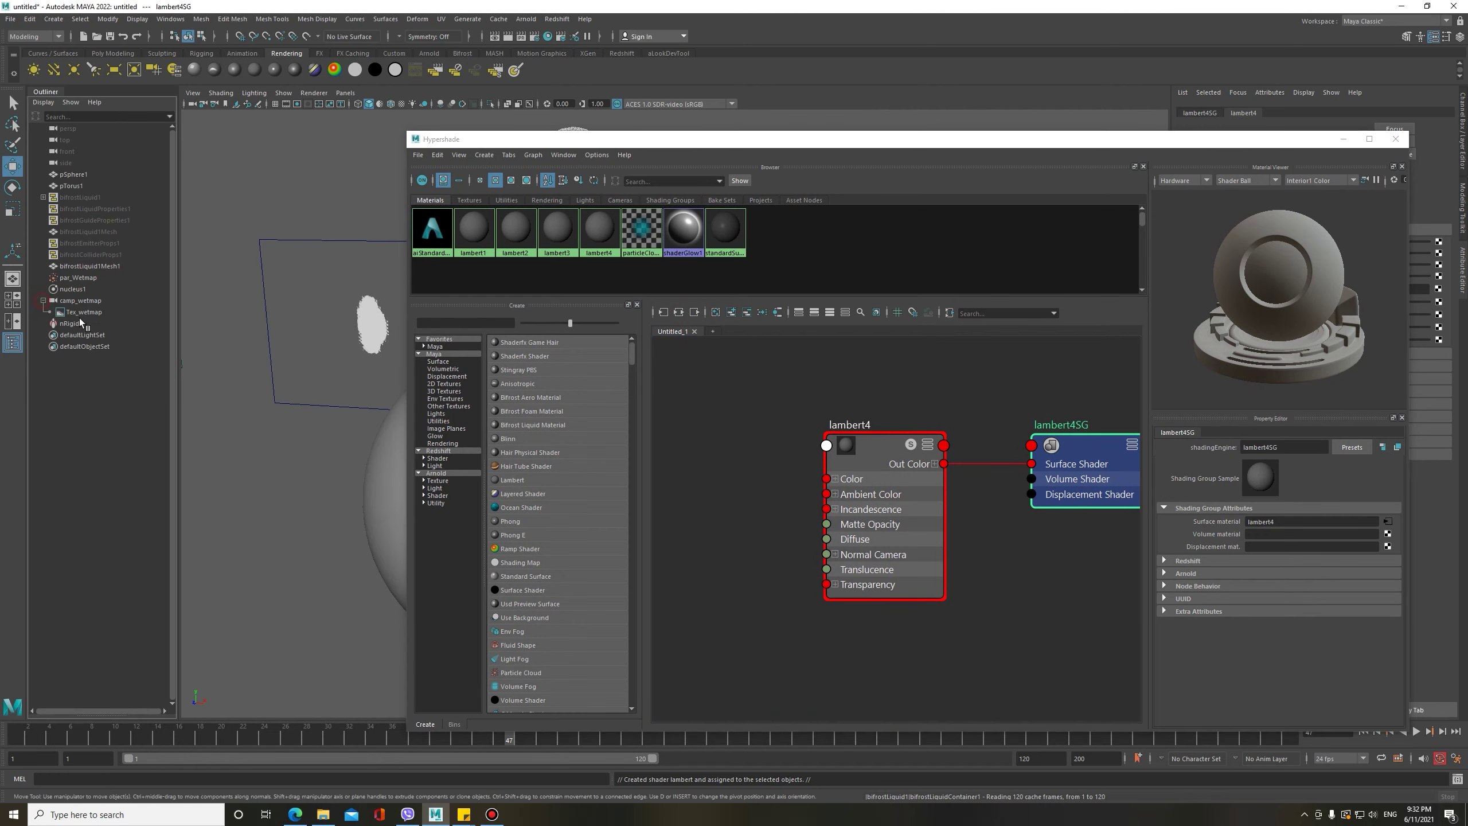
middle_click_drag(600, 409, 704, 464)
left_click_drag(766, 488, 838, 480)
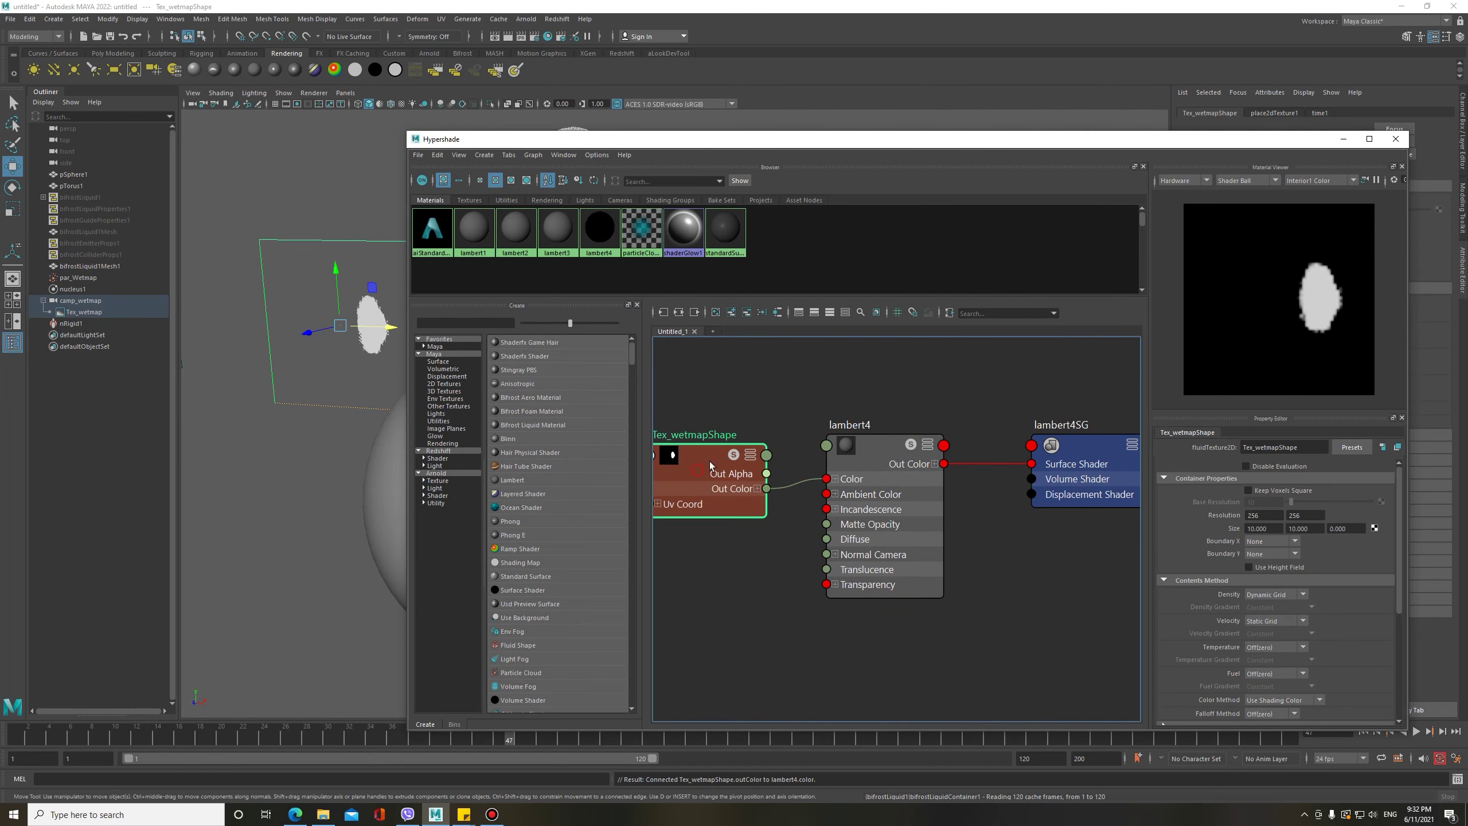
left_click(1342, 140)
left_click(758, 379)
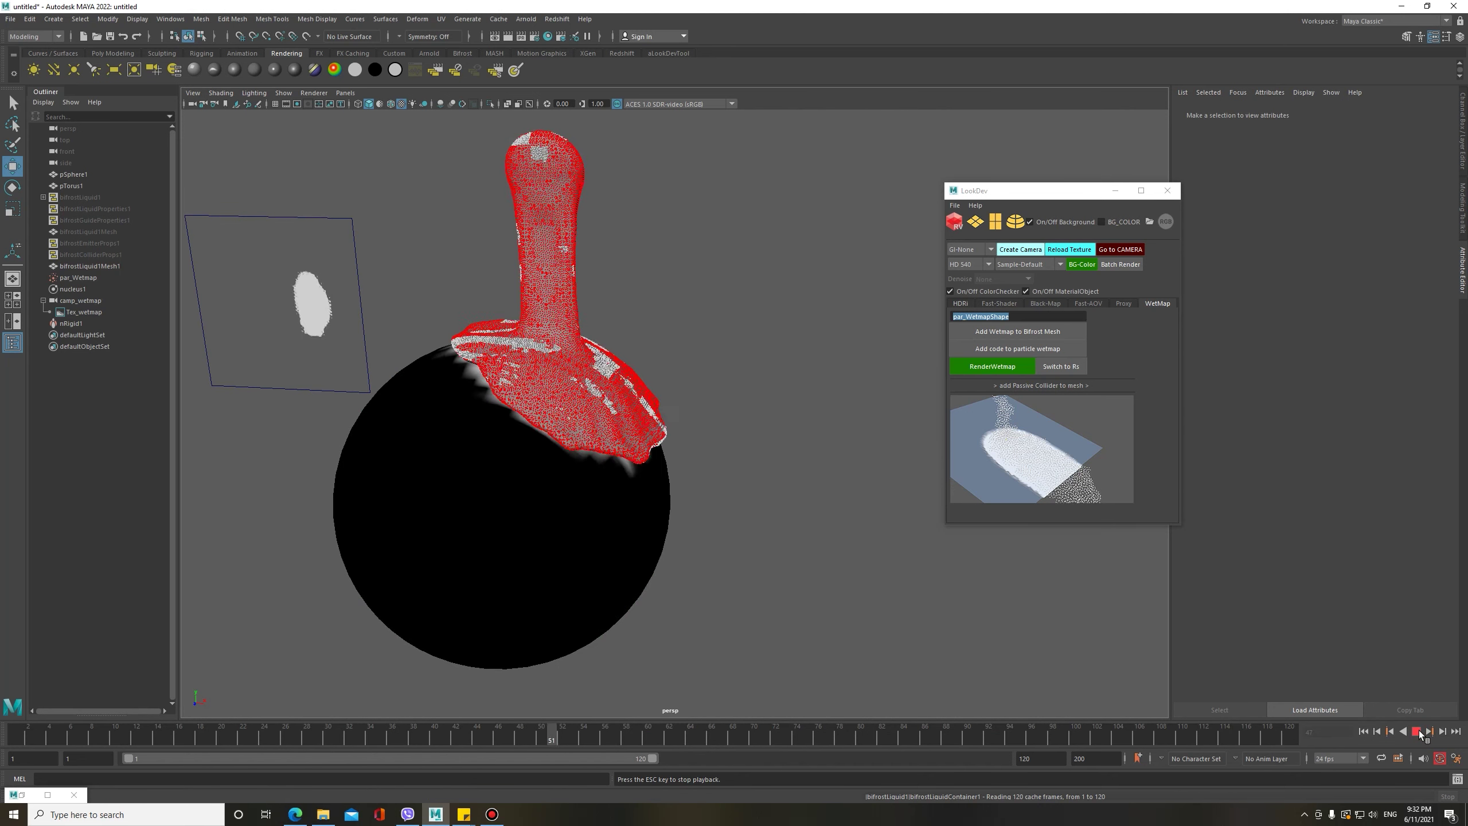
Step: Set the par_Wetmap particles' Particle Render Type to MultiStreak
left_click(1419, 730)
left_click(78, 277)
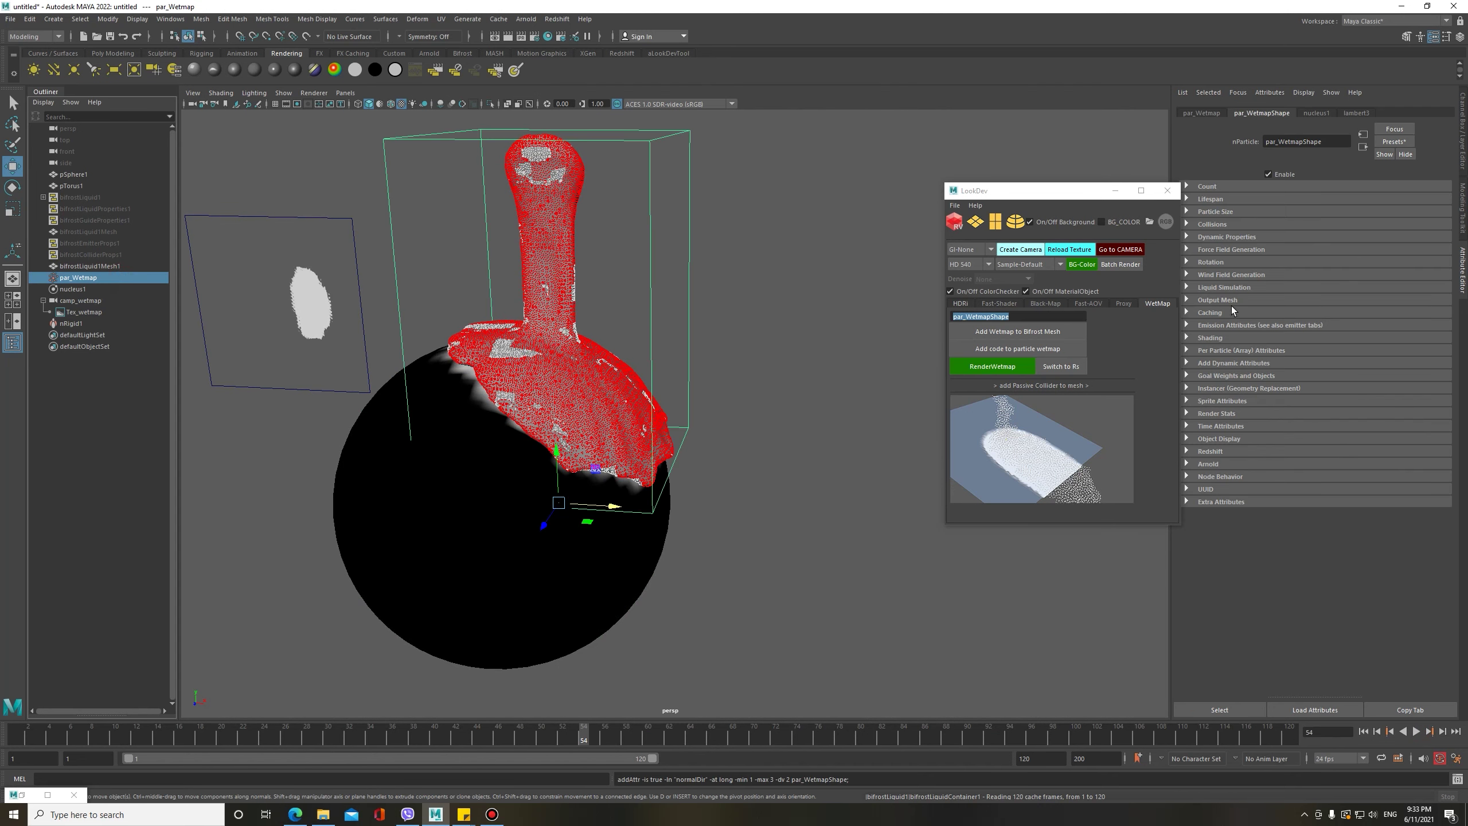
left_click(1251, 339)
left_click(1286, 374)
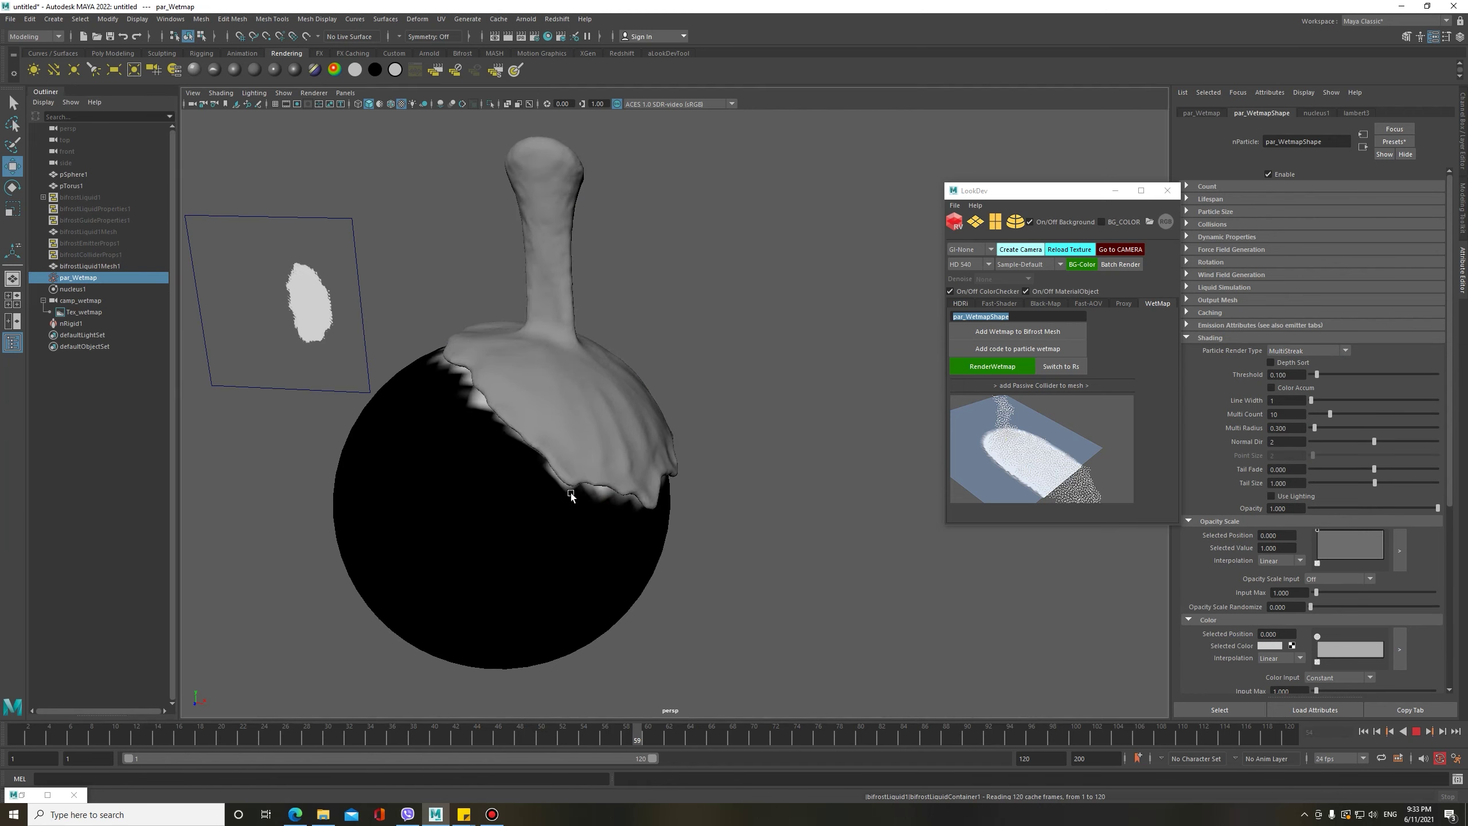
Step: Replay the simulation and frame the Tex_wetmap plane to check the wet traces
left_click_drag(571, 493, 871, 610, "alt")
left_click(1414, 731)
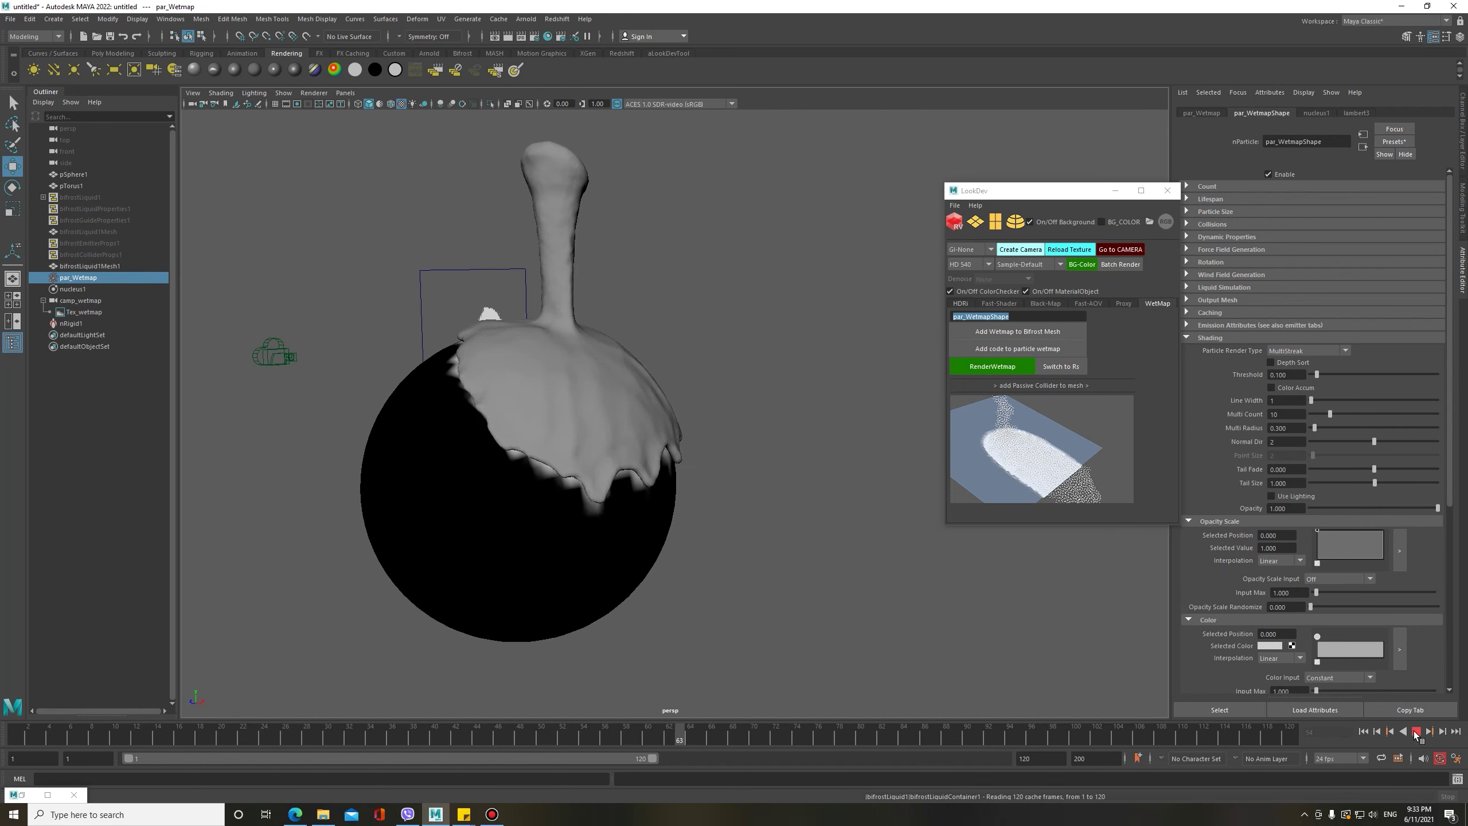
left_click(1414, 731)
left_click(582, 547)
left_click_drag(583, 547, 734, 451, "alt")
key("f")
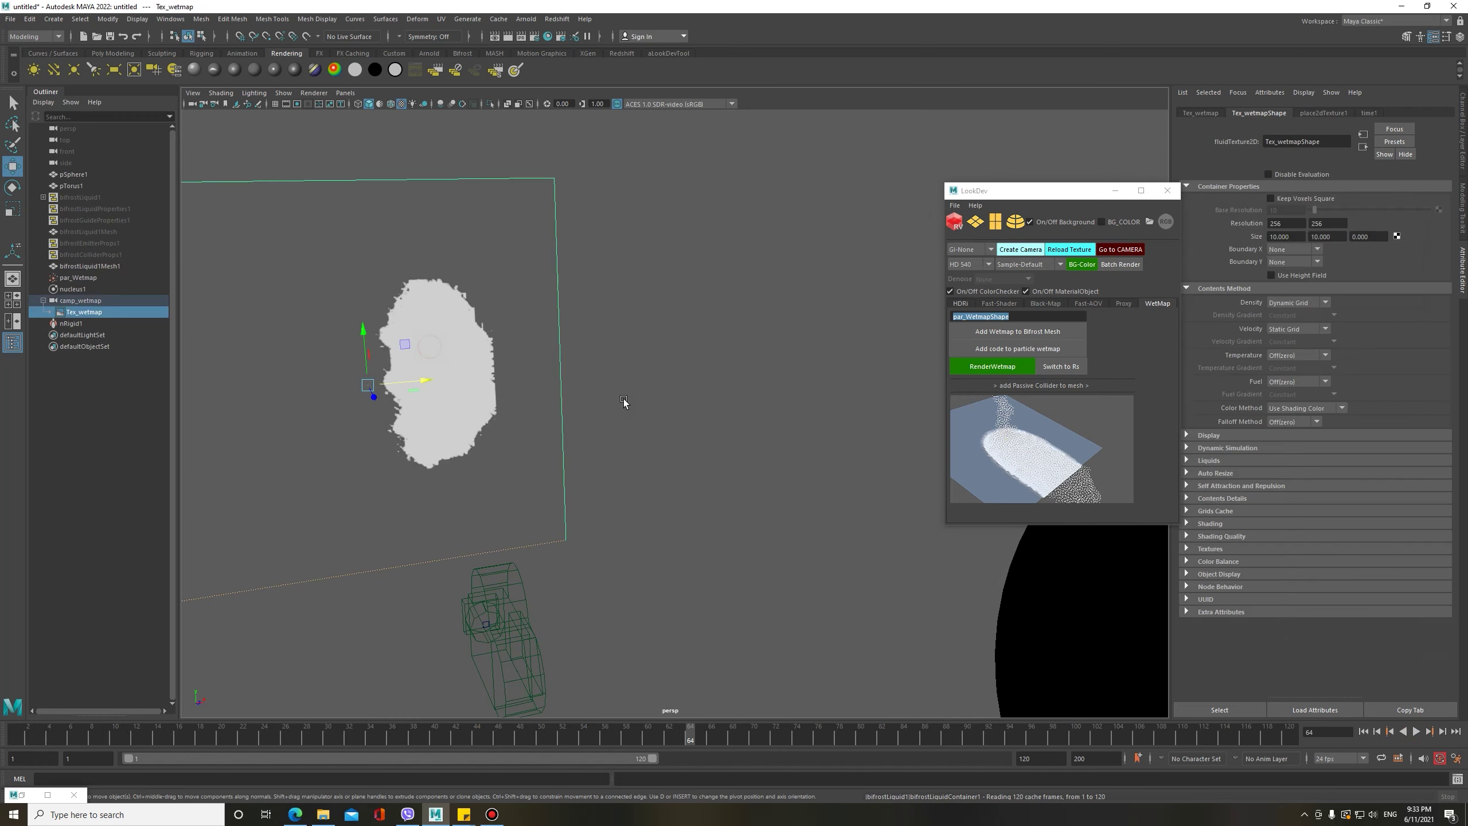
Step: Isolate and frame pSphere1 to inspect its wetmap texture, then show all objects
left_click_drag(534, 385, 410, 440, "alt")
left_click(411, 440)
key("ctrl+1")
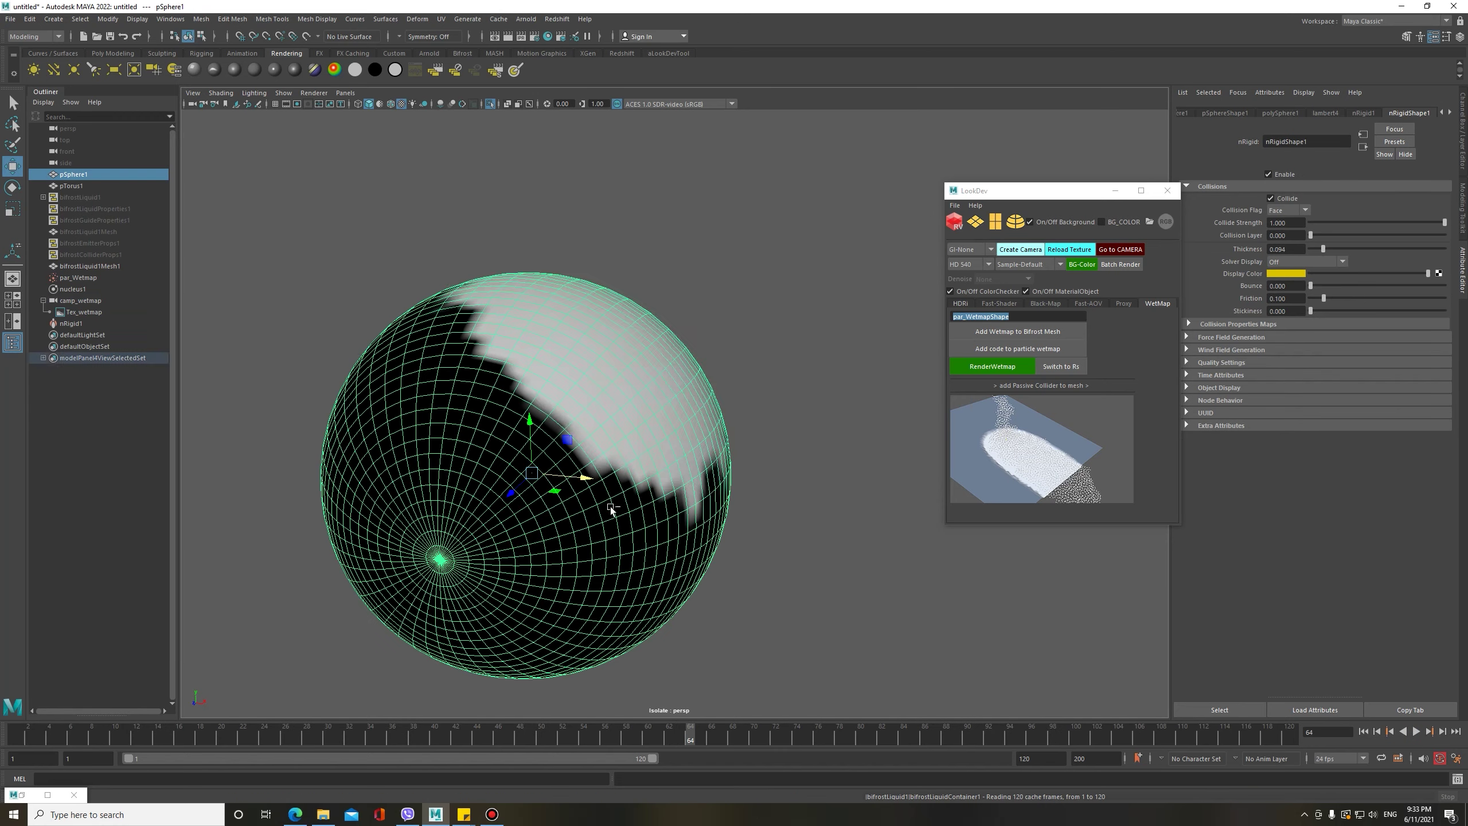
key("f")
mouse_move(665, 439)
left_mouse_down("alt")
mouse_move(744, 404)
mouse_move(748, 371)
mouse_move(634, 430)
mouse_move(324, 460)
mouse_move(752, 404)
mouse_move(931, 399)
left_mouse_up("alt")
key("ctrl+1")
Step: Export the wetmap as a 1024×1024 jpg sequence, frames 1–10, from the Wetmap camera
left_click(751, 403)
left_click(992, 366)
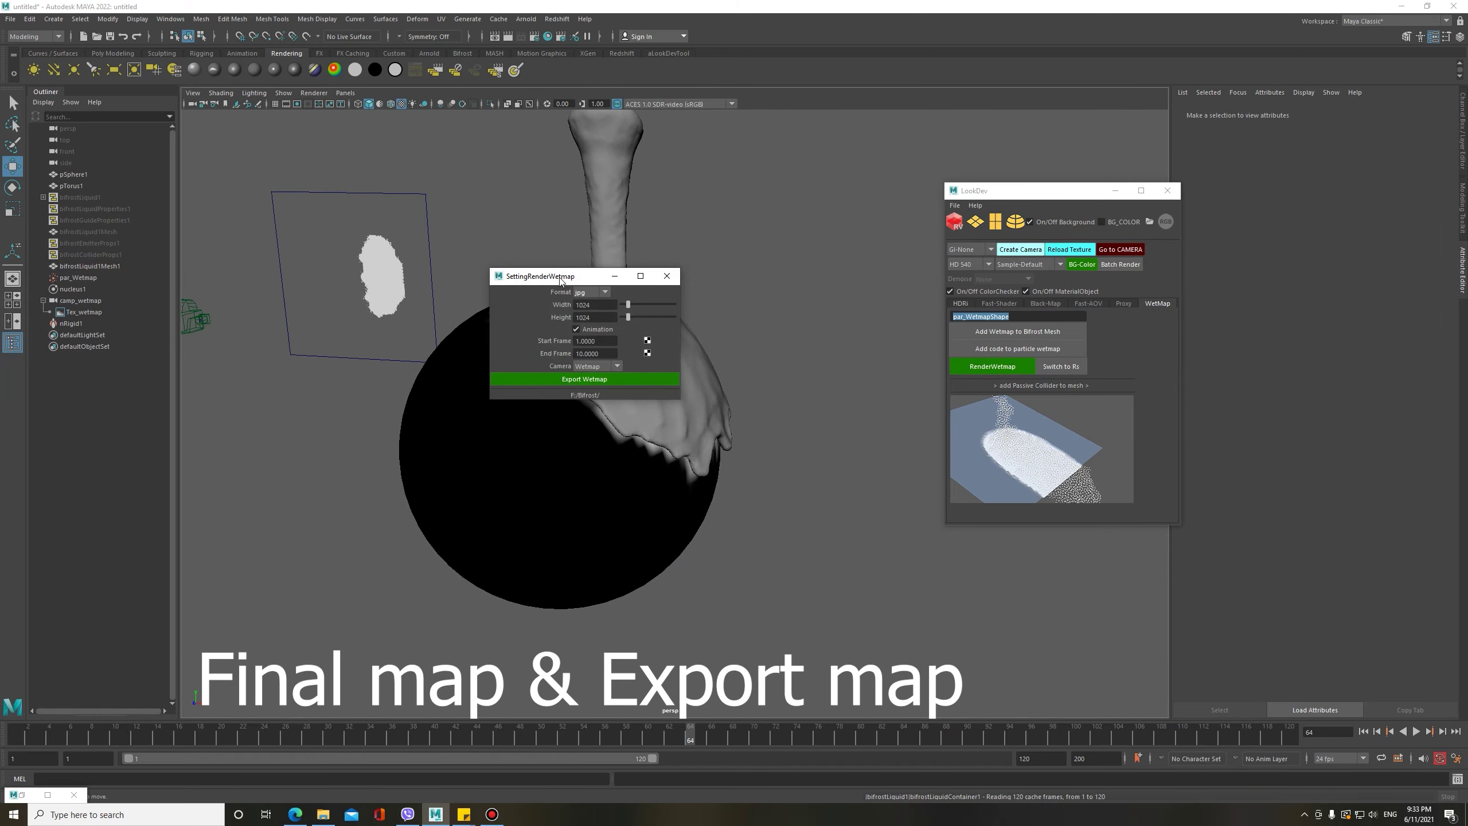
left_click(322, 815)
Step: Check the exported images in the F:\Bifrost\images folder
left_click(219, 237)
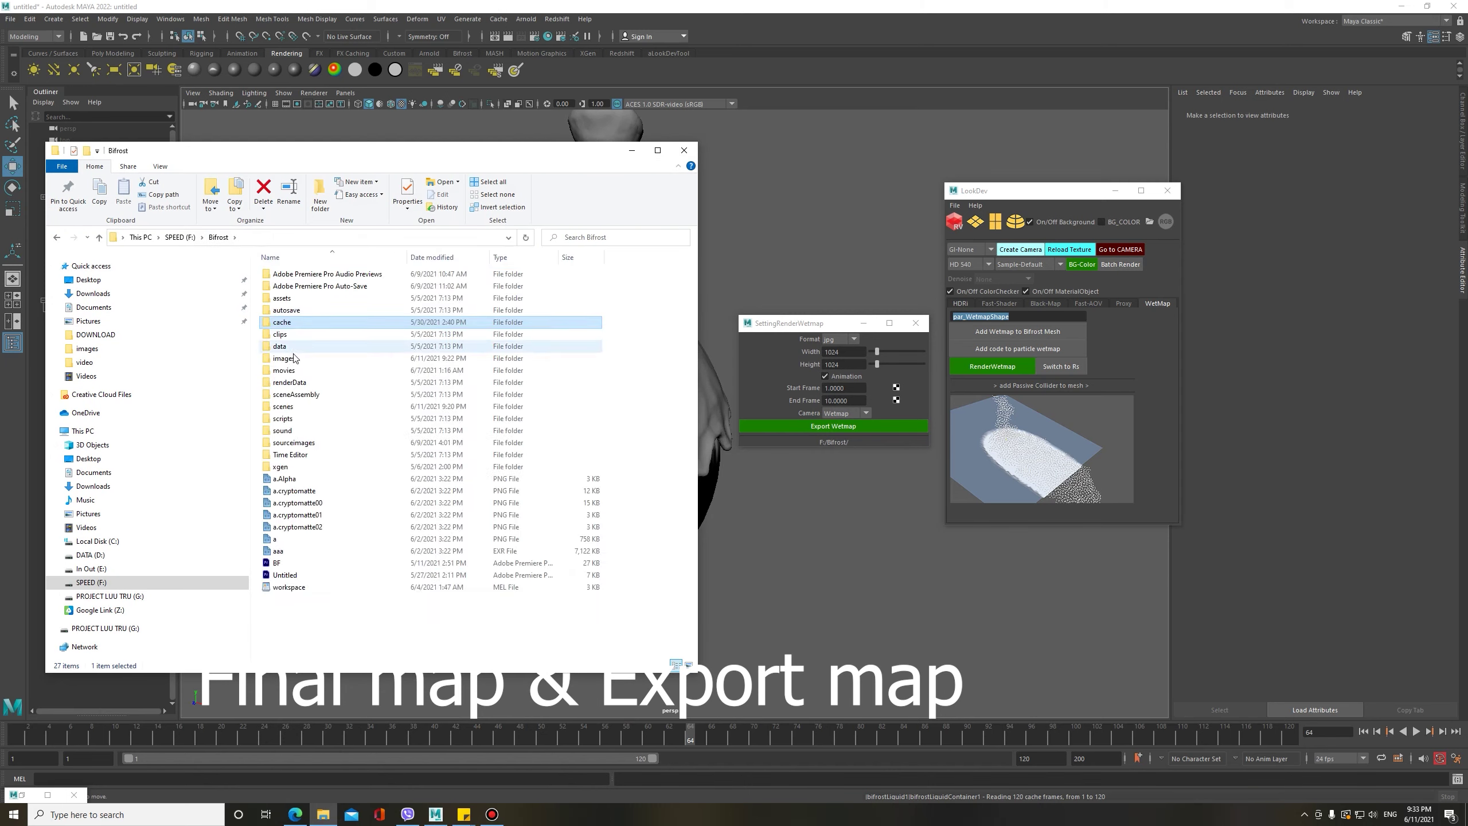
double_click(289, 324)
key("alt+Tab")
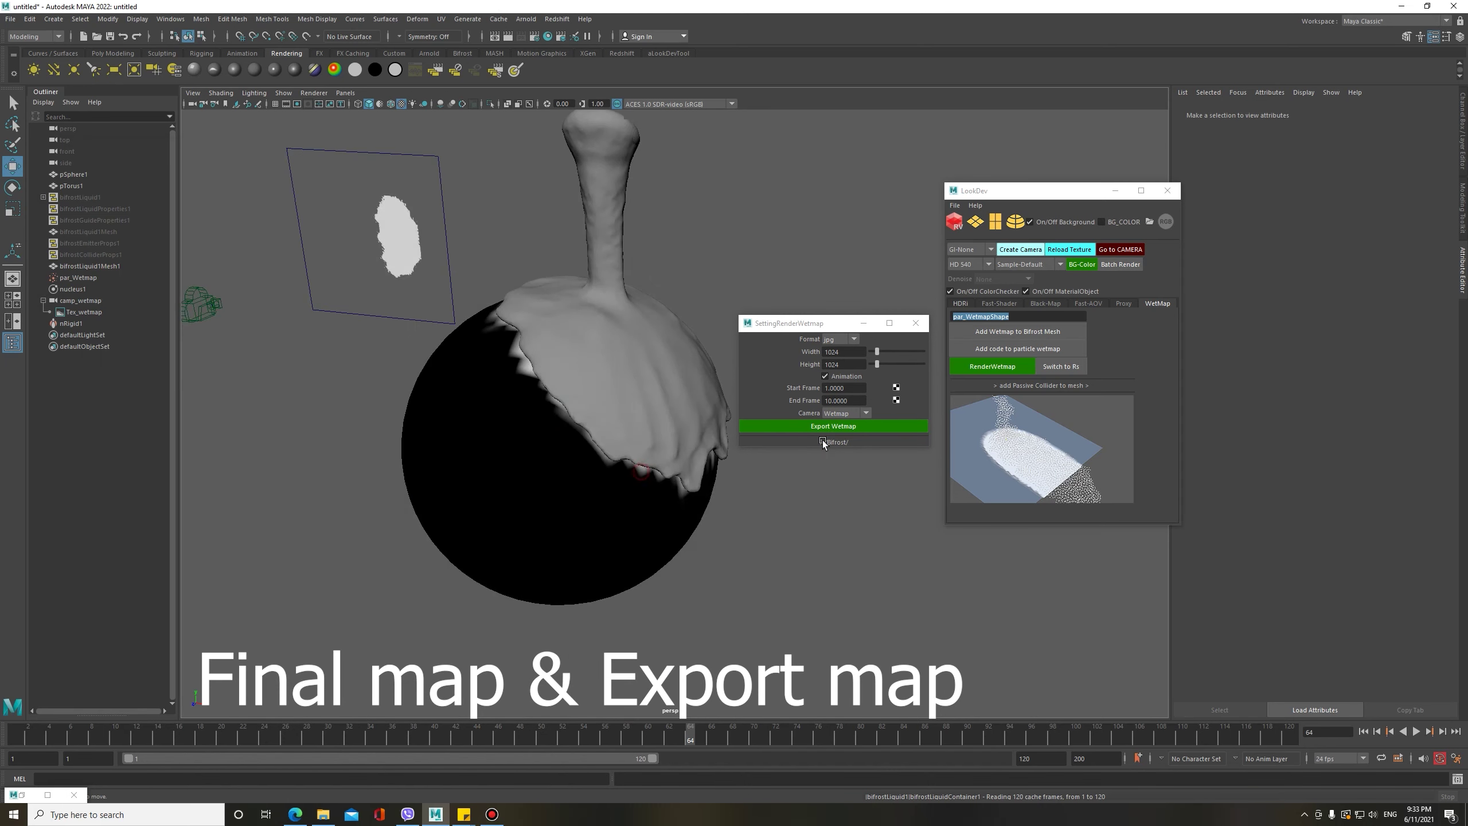